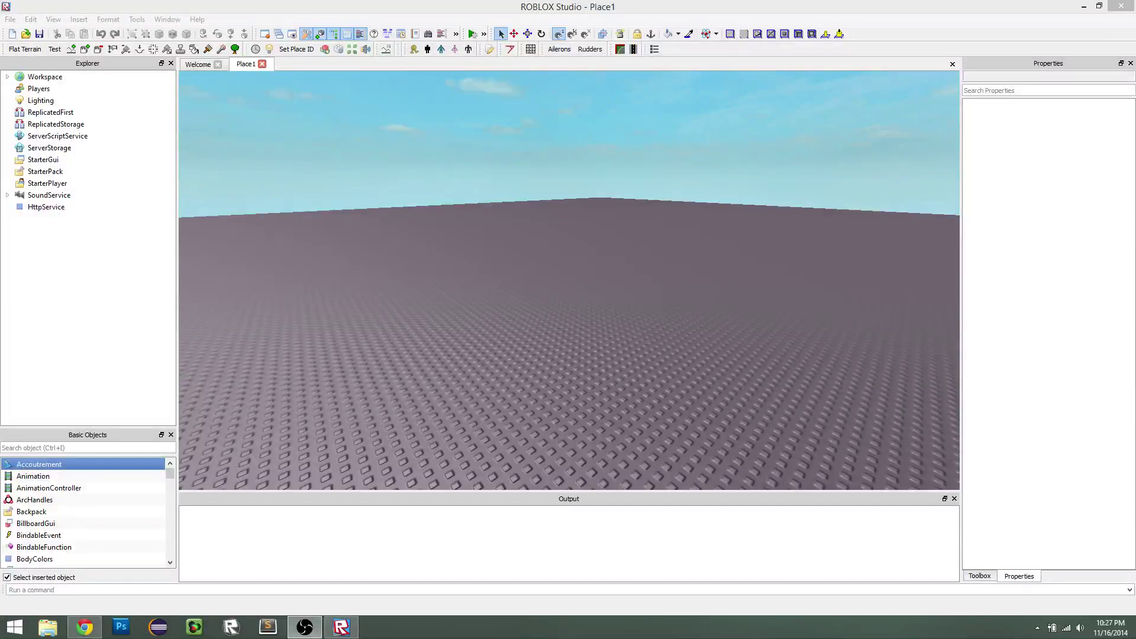
Bring ROBLOX Studio into focus and browse the Window menu toward Tools > Manage Plugins.
left_click(599, 381)
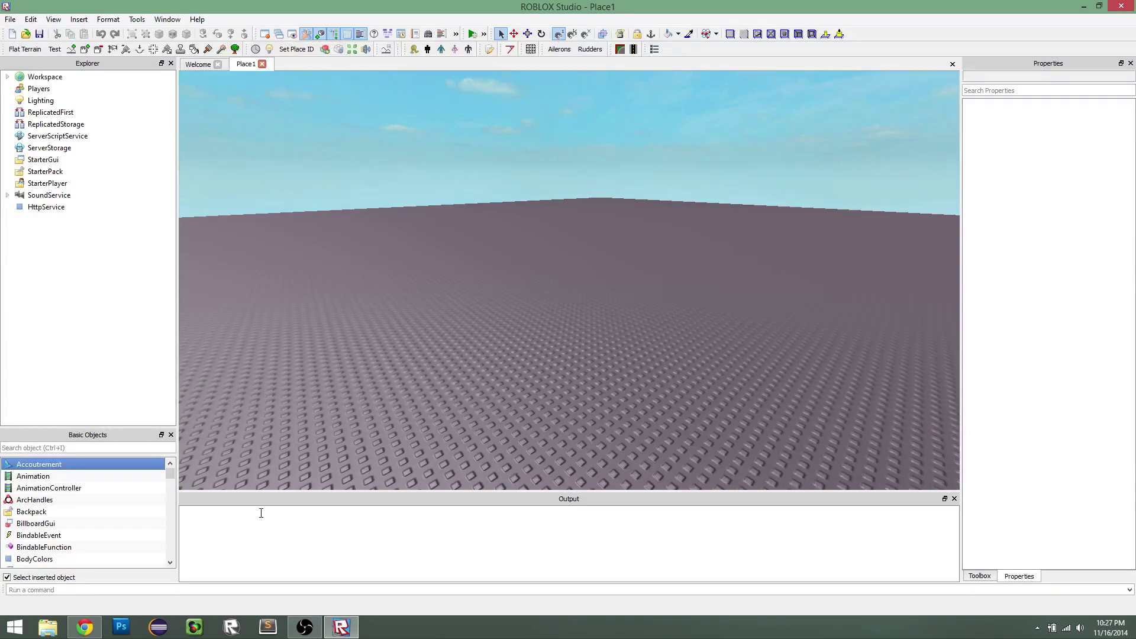
left_click(158, 19)
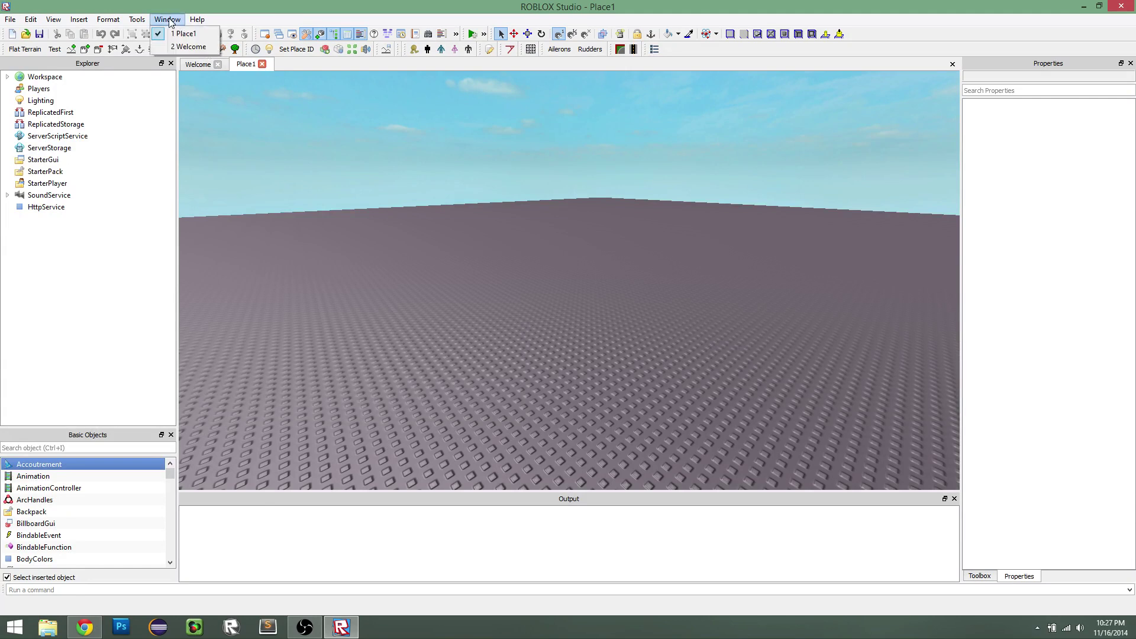
mouse_move(142, 20)
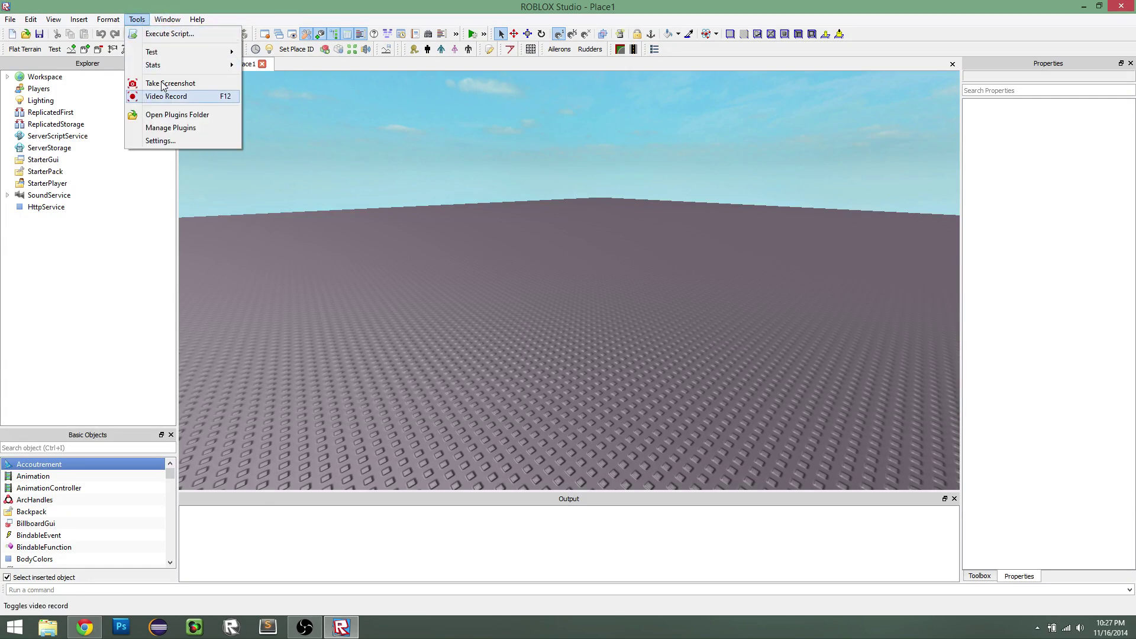
Search the plugin library for 'Data Store Editor' and open the DataStore Editor (Under Development) page.
left_click(170, 131)
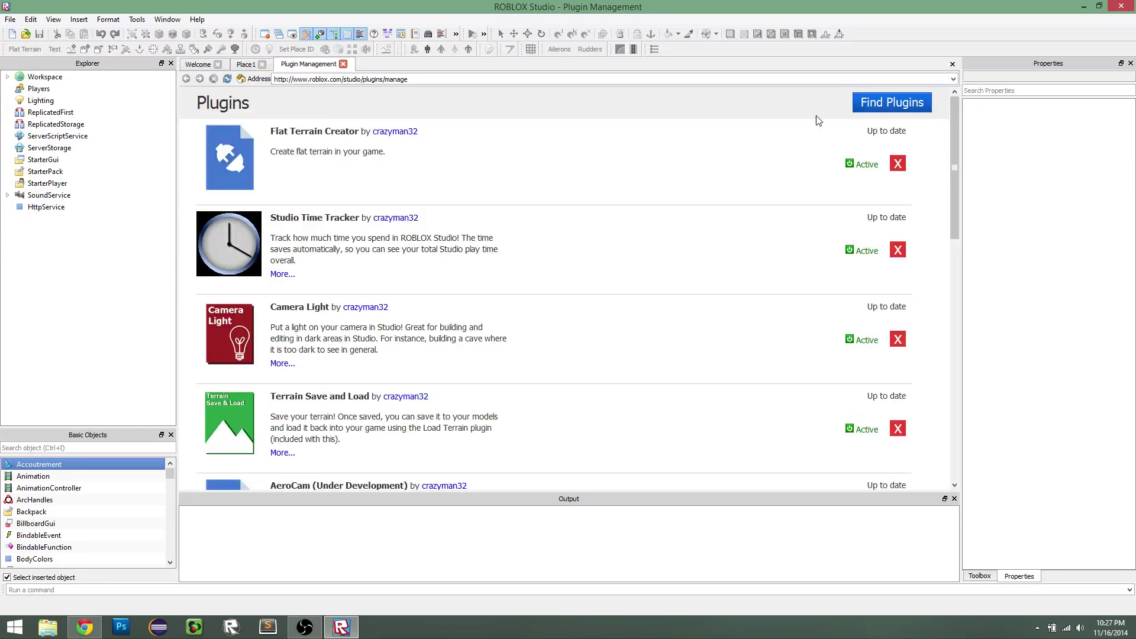
left_click(875, 103)
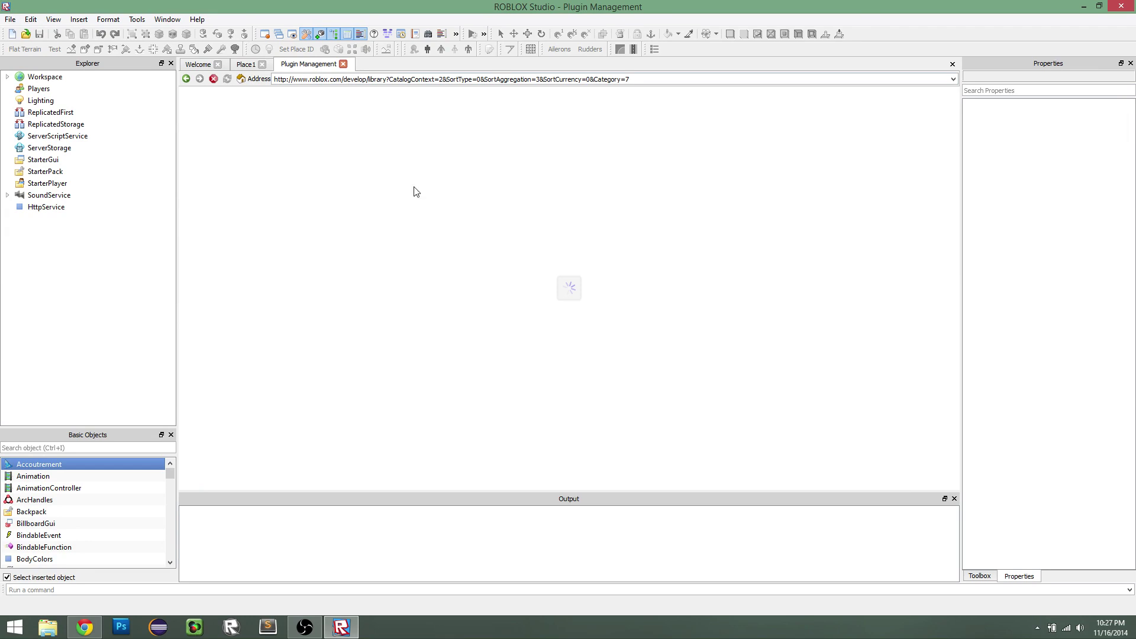
left_click(551, 238)
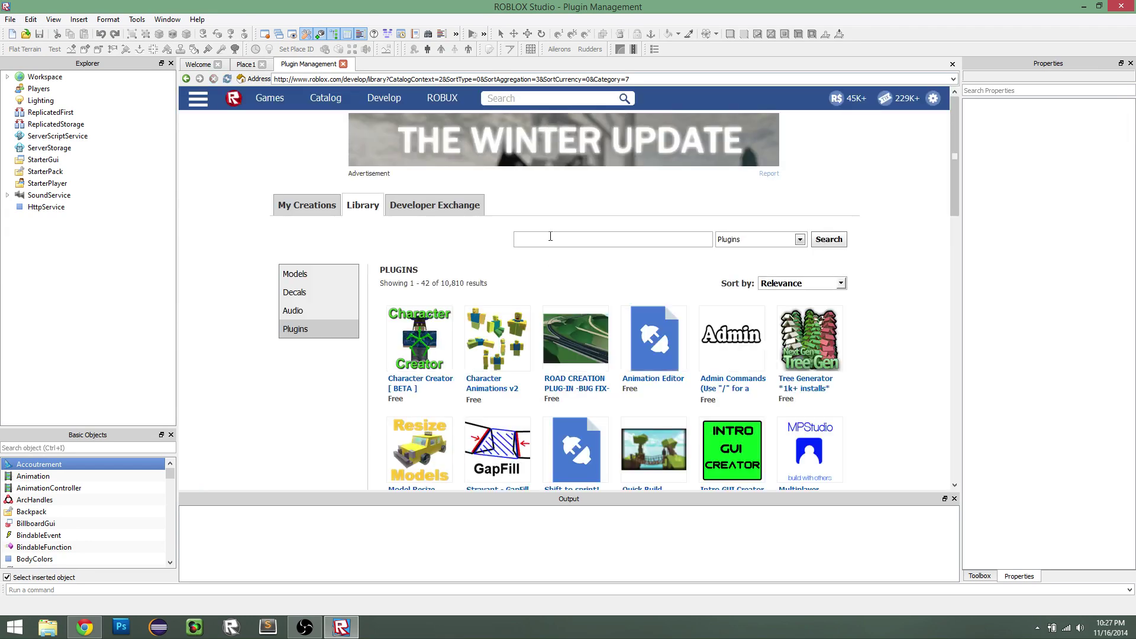
type("Data Store Editor")
key("Return")
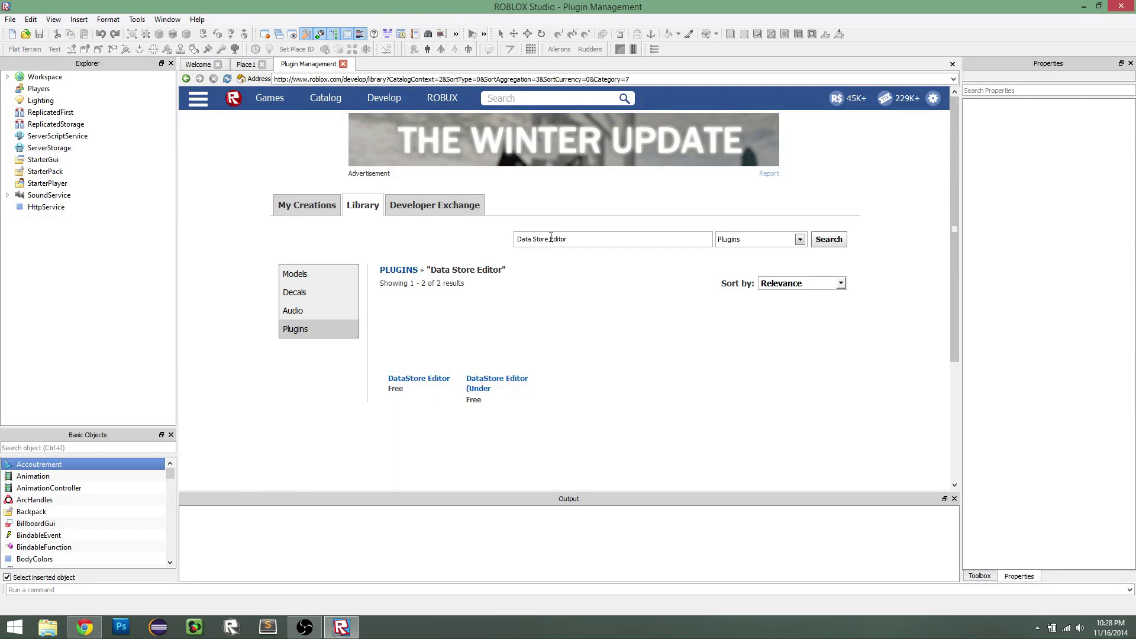
mouse_move(526, 381)
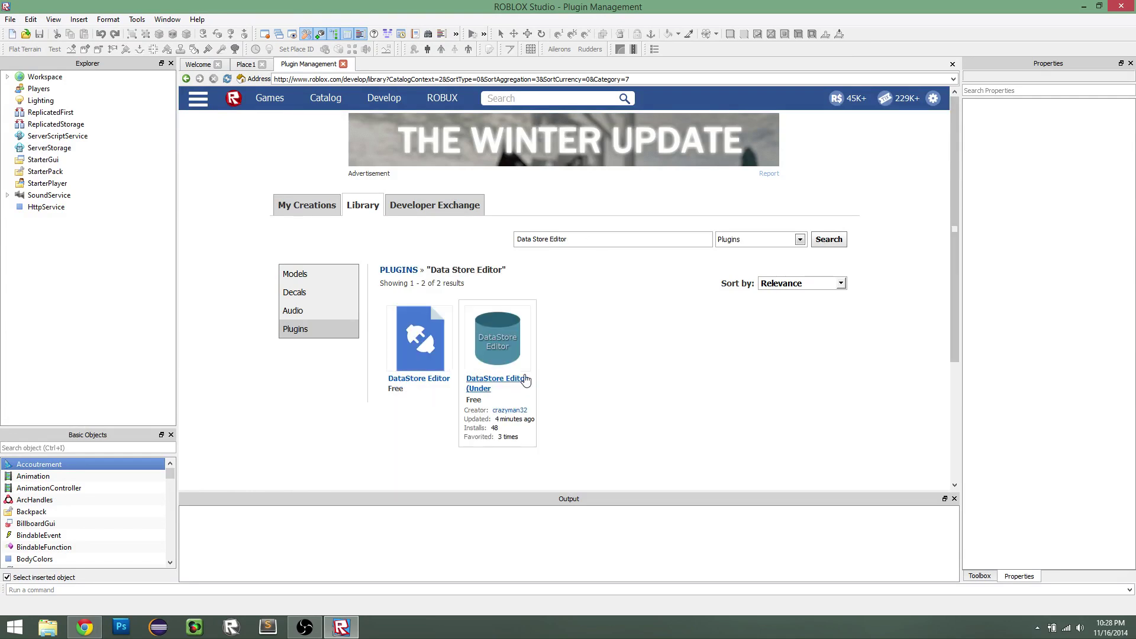
left_click(512, 342)
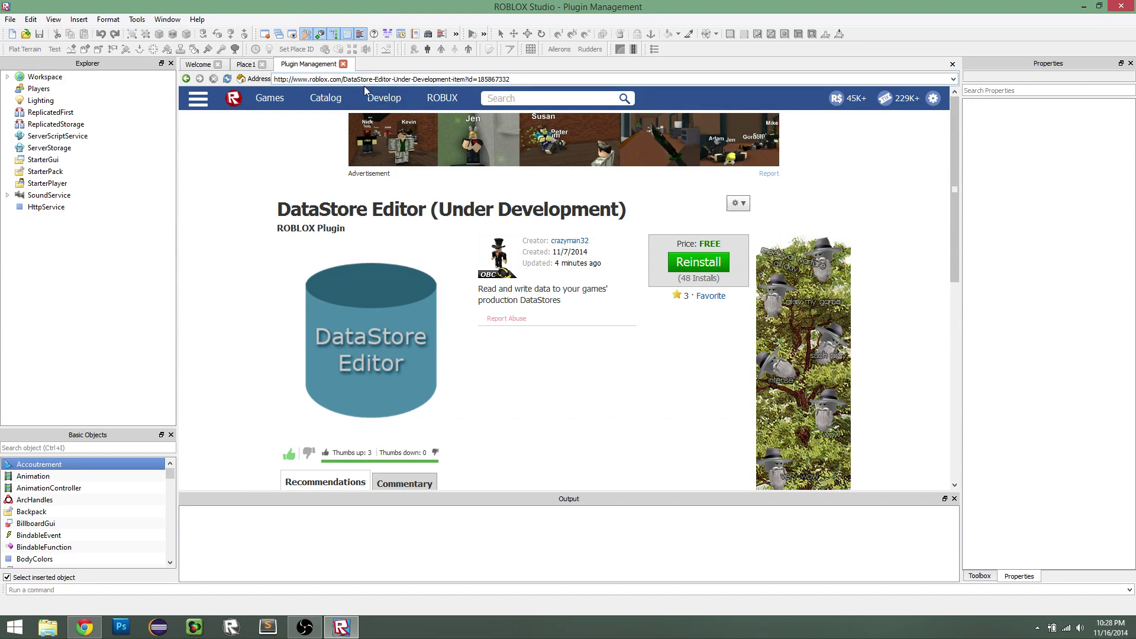
Close Plugin Management, open the Data Store Editor panel, and switch to Chrome.
left_click(343, 64)
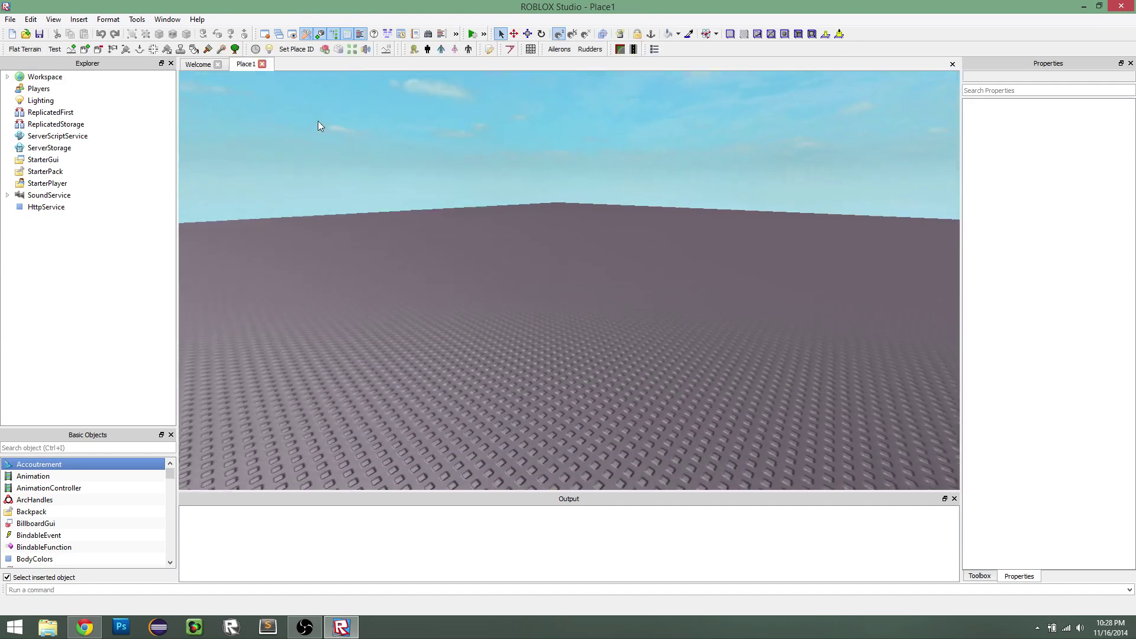
left_click(489, 51)
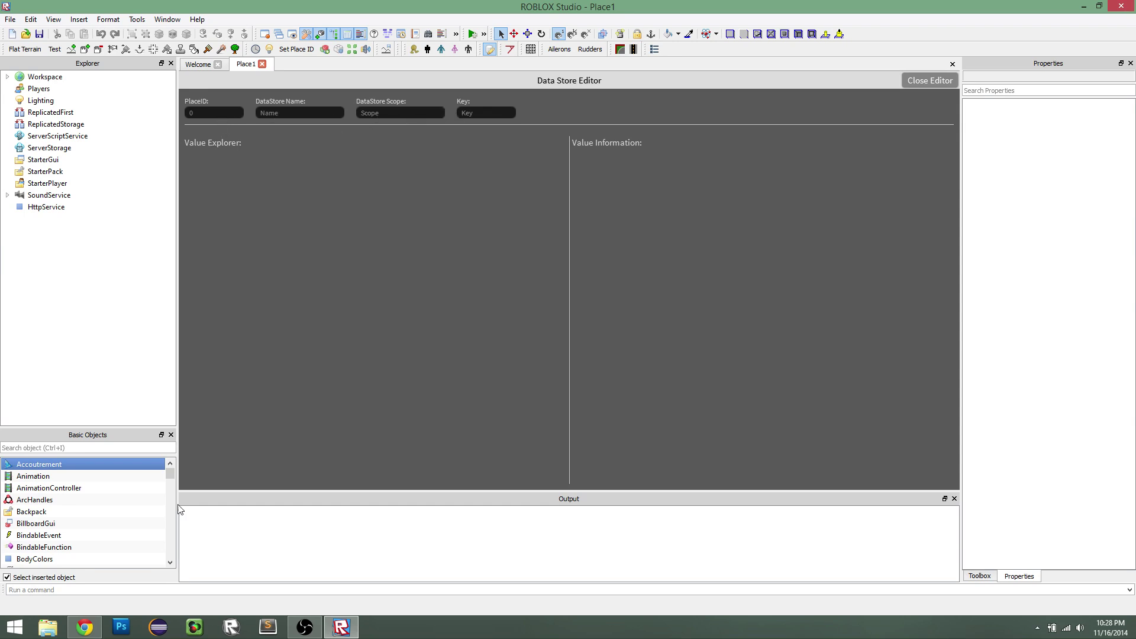
left_click(99, 634)
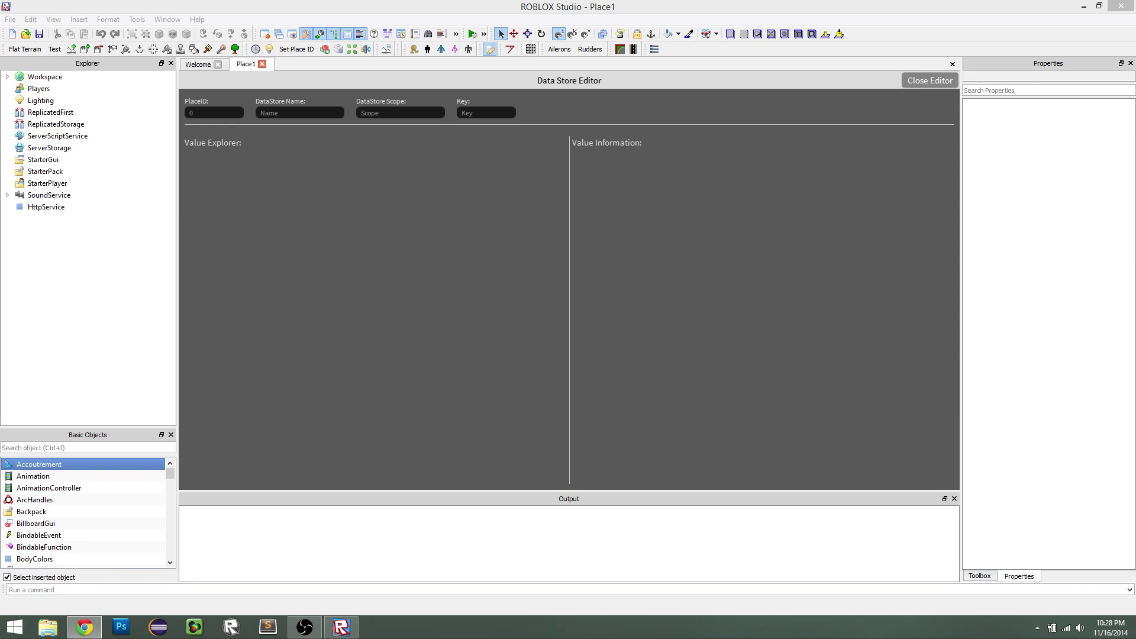
Maximize Chrome, copy place ID 169116390 from the address bar, and return to Studio.
left_click_drag(1130, 244, 568, 1)
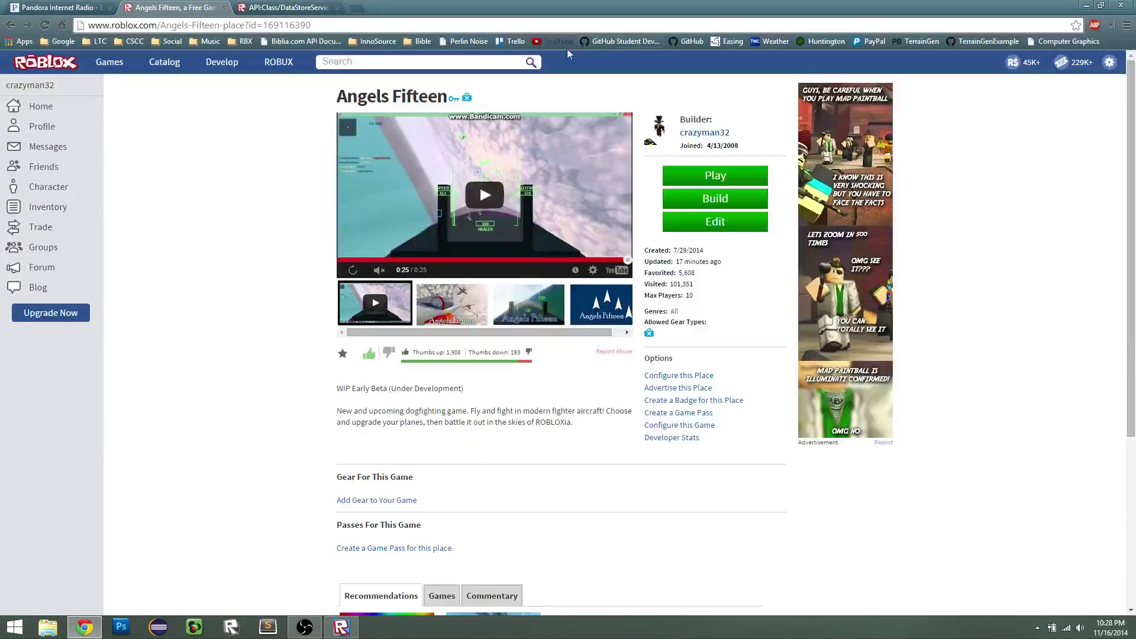
left_click(262, 27)
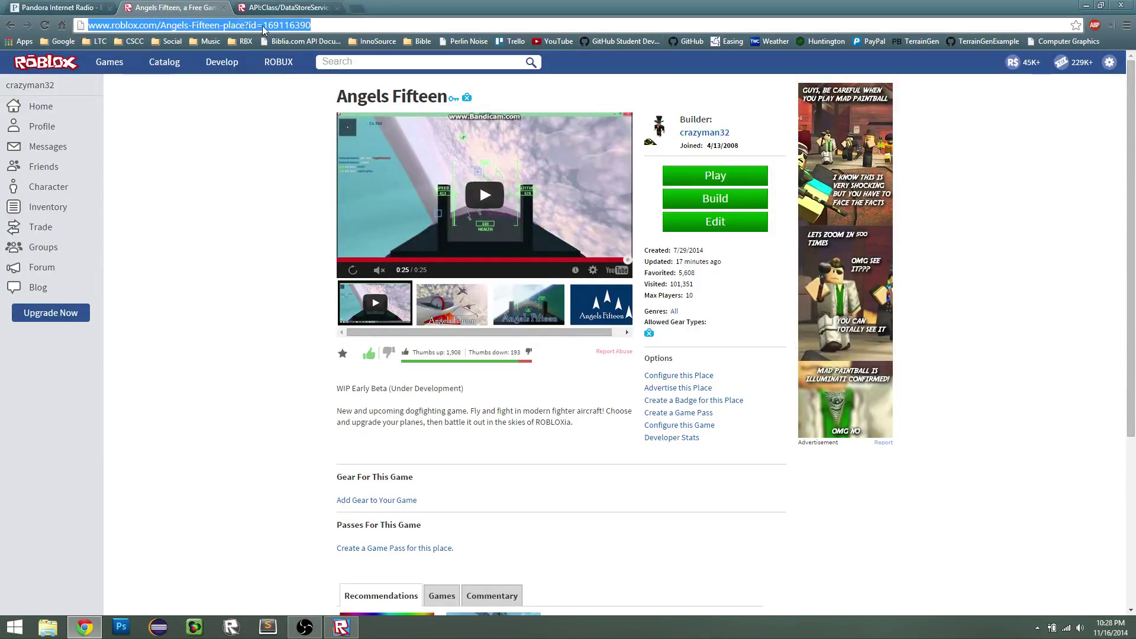
double_click(275, 26)
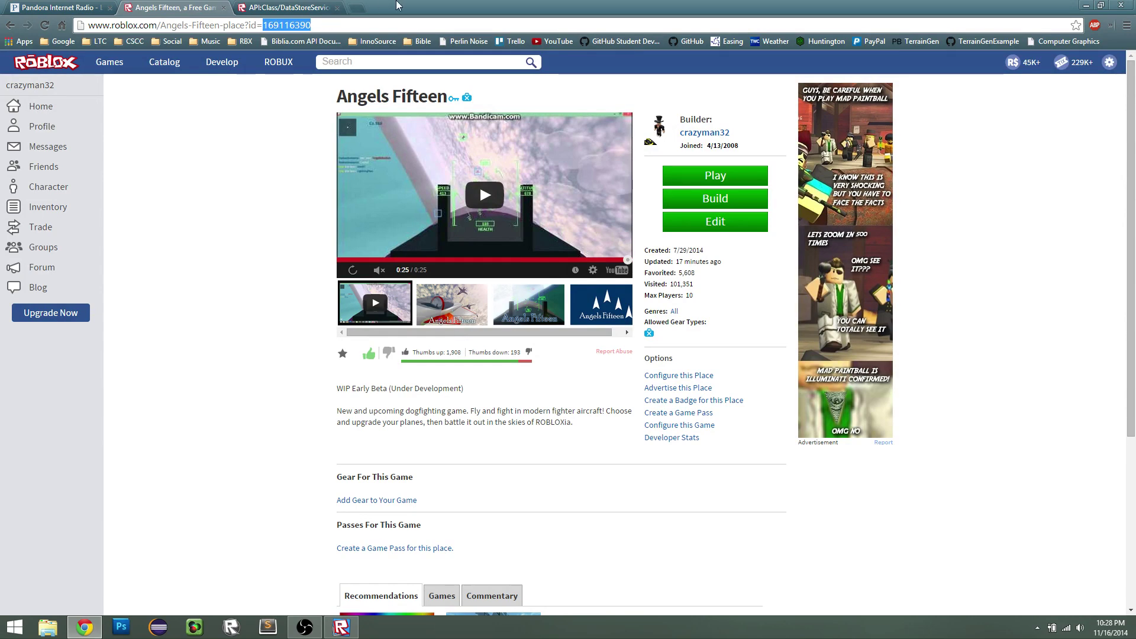
key("alt+Tab")
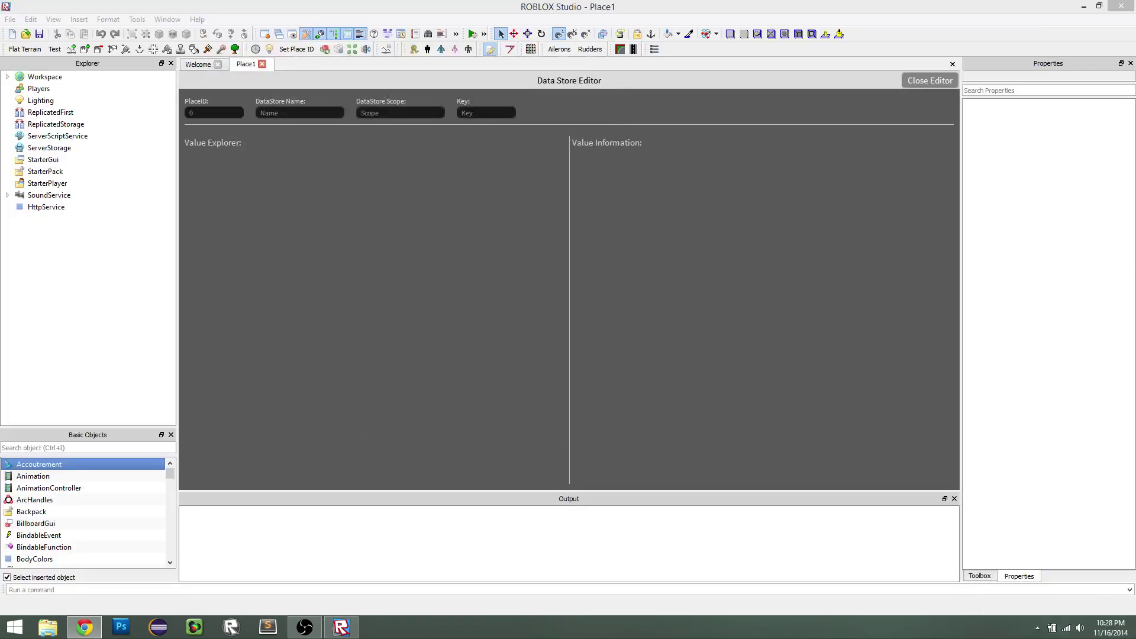
Enter place ID 169116390 into the Data Store Editor's PlaceID field.
left_click(215, 116)
Read the GetDataStore name/scope signature on the maximized wiki page, then shrink Chrome to the corner.
left_click_drag(822, 424, 613, 5)
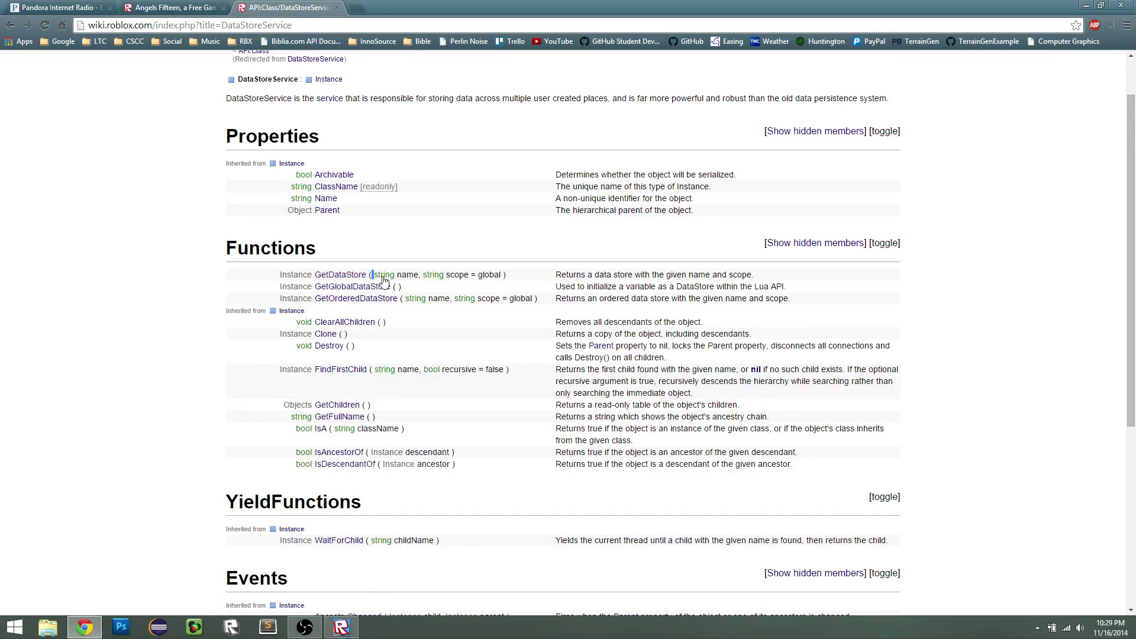
left_click_drag(383, 281, 497, 276)
double_click(496, 275)
left_click(496, 276)
double_click(491, 277)
left_click(489, 275)
left_click_drag(407, 6, 1133, 246)
Load key 'notification' from DataStore 'server' with scope 'server'.
key("super+Down")
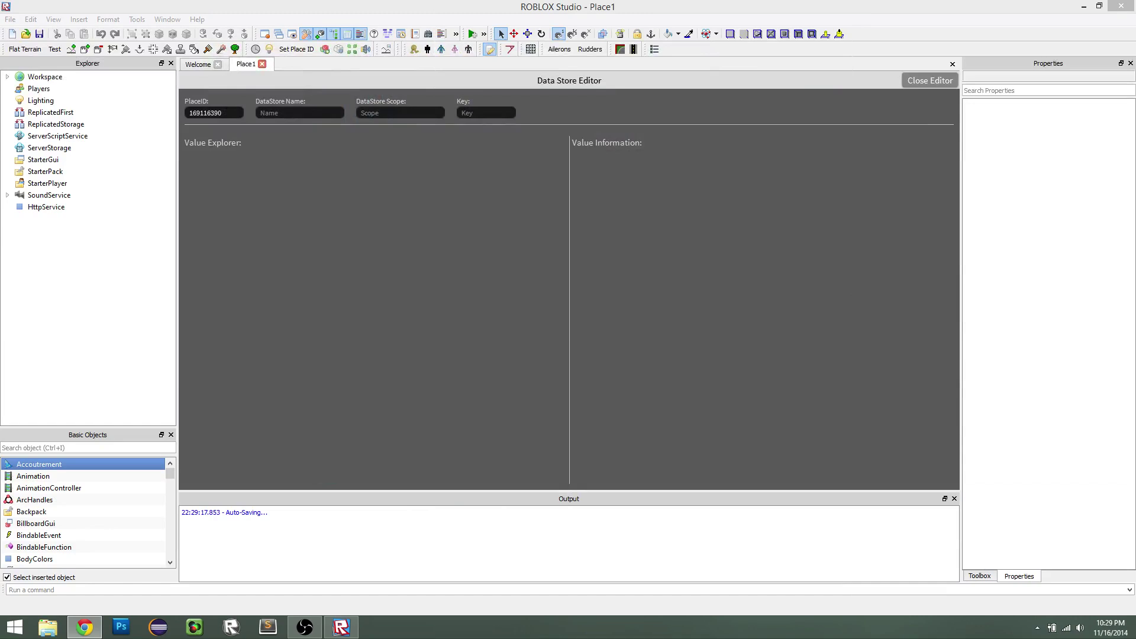
left_click(321, 112)
type("server")
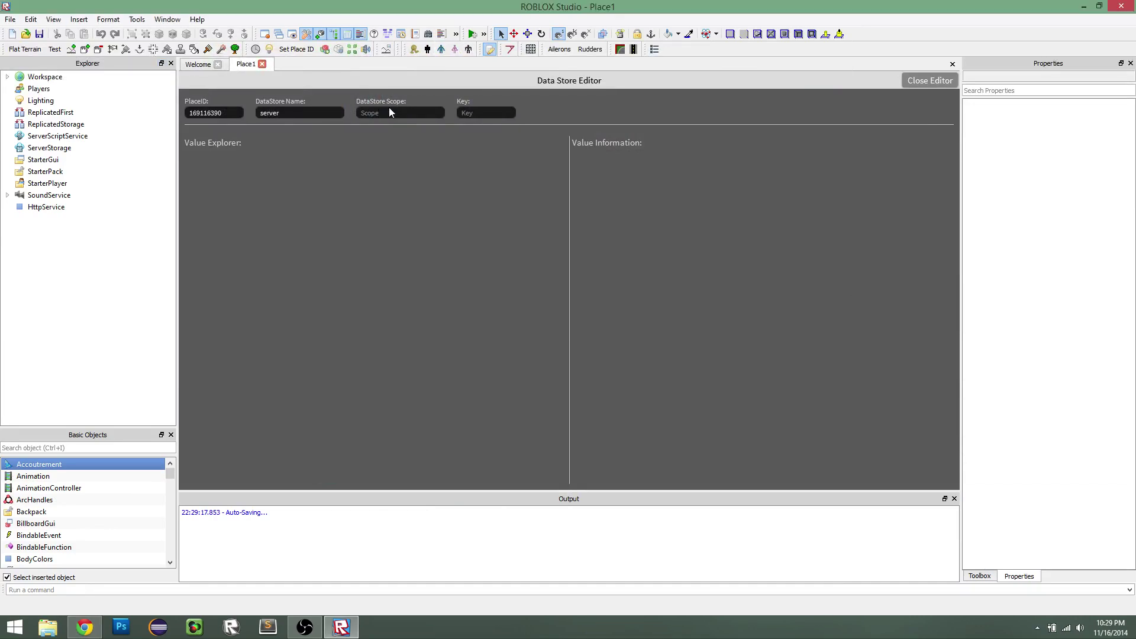
left_click(394, 112)
type("server")
type("ion")
key("Return")
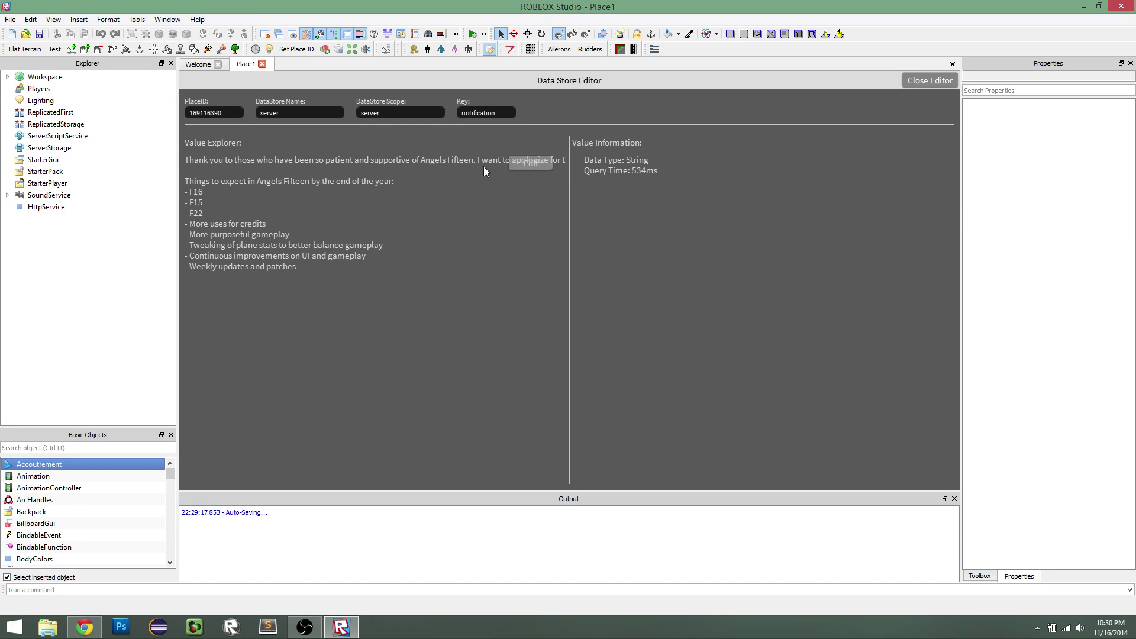
Edit the notification value, trying Number, Boolean and Table before keeping String, then maximize Chrome.
left_click(525, 167)
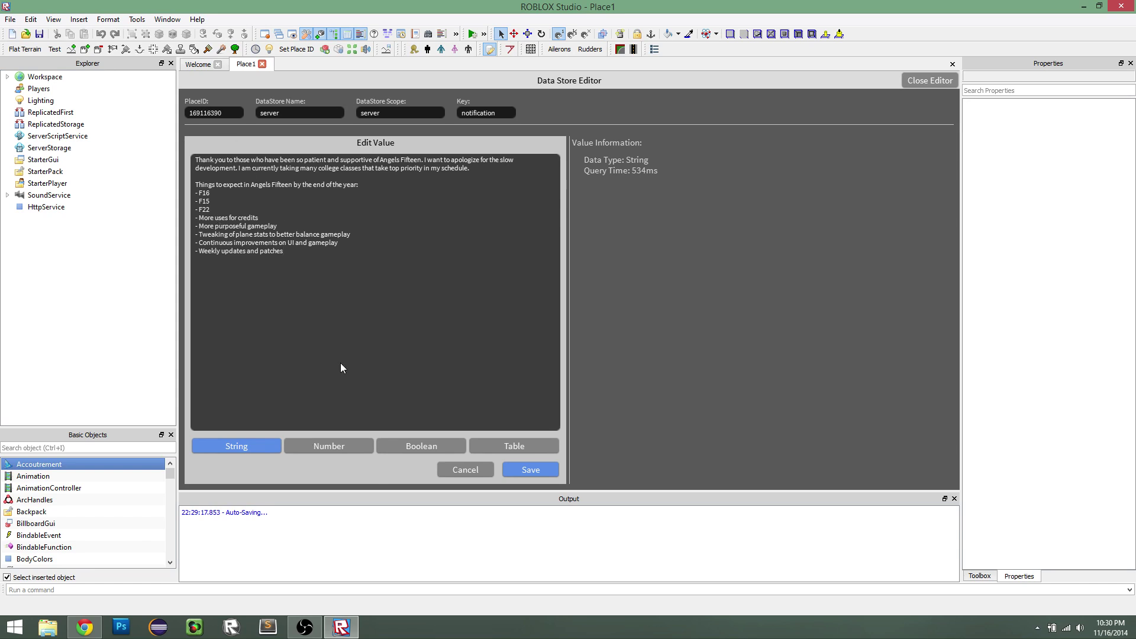
left_click(310, 451)
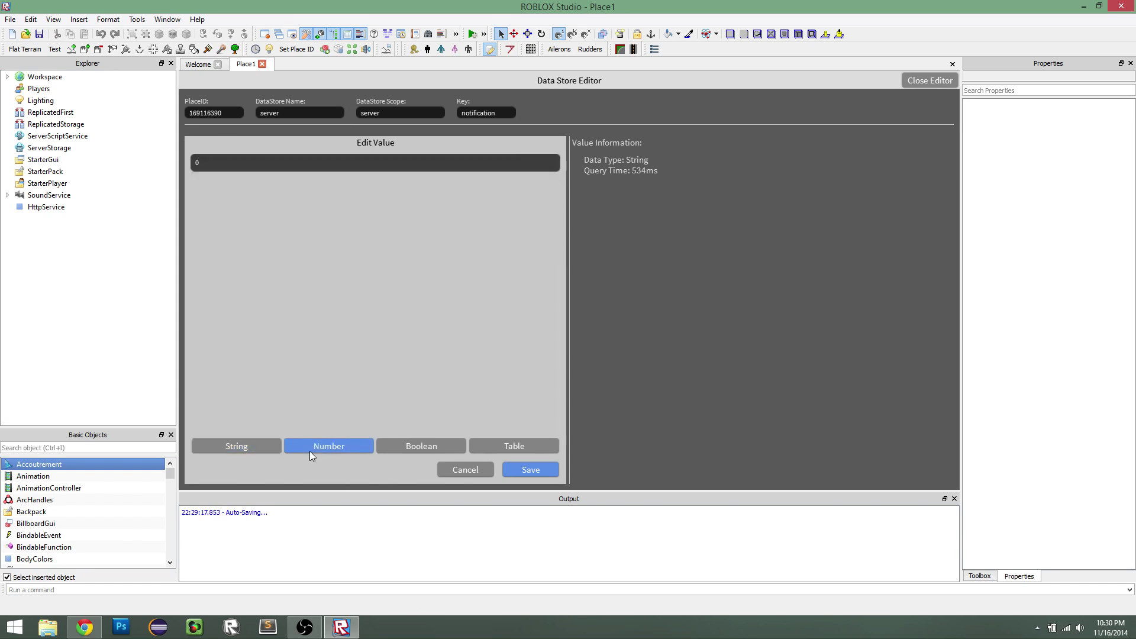
left_click(428, 443)
left_click(483, 447)
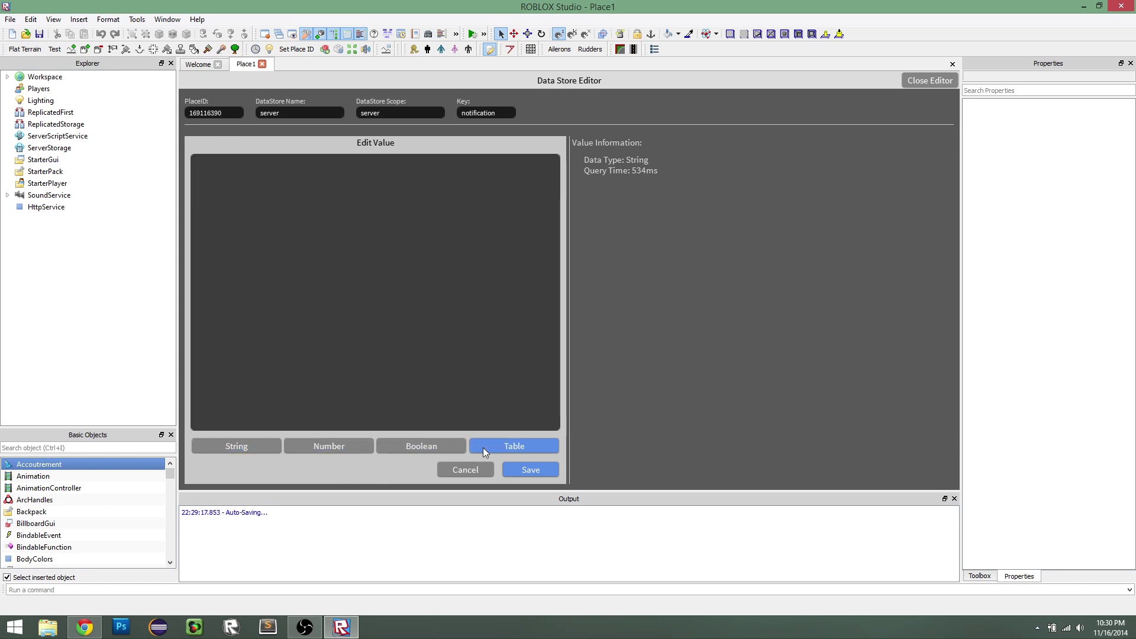
left_click(239, 445)
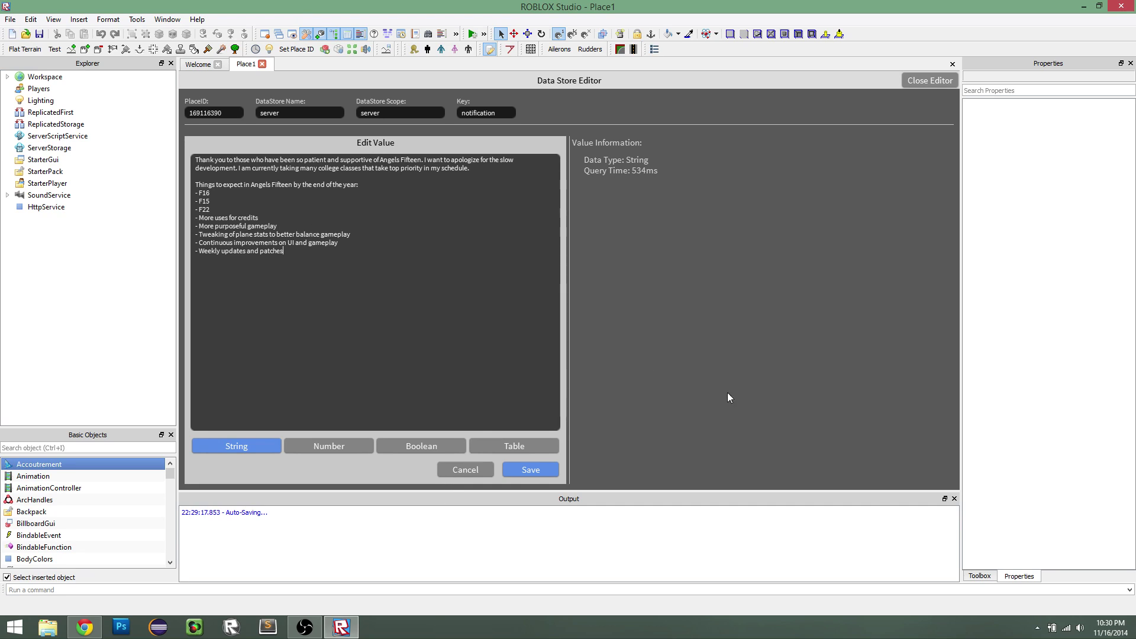
key("alt+Tab")
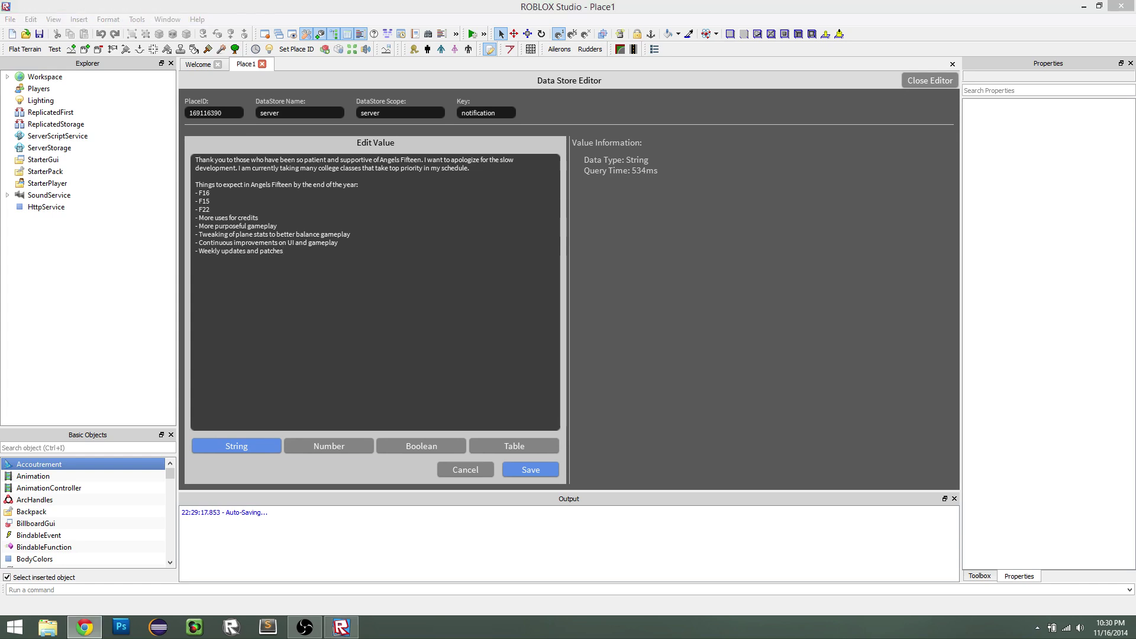
left_click_drag(1135, 254, 515, 0)
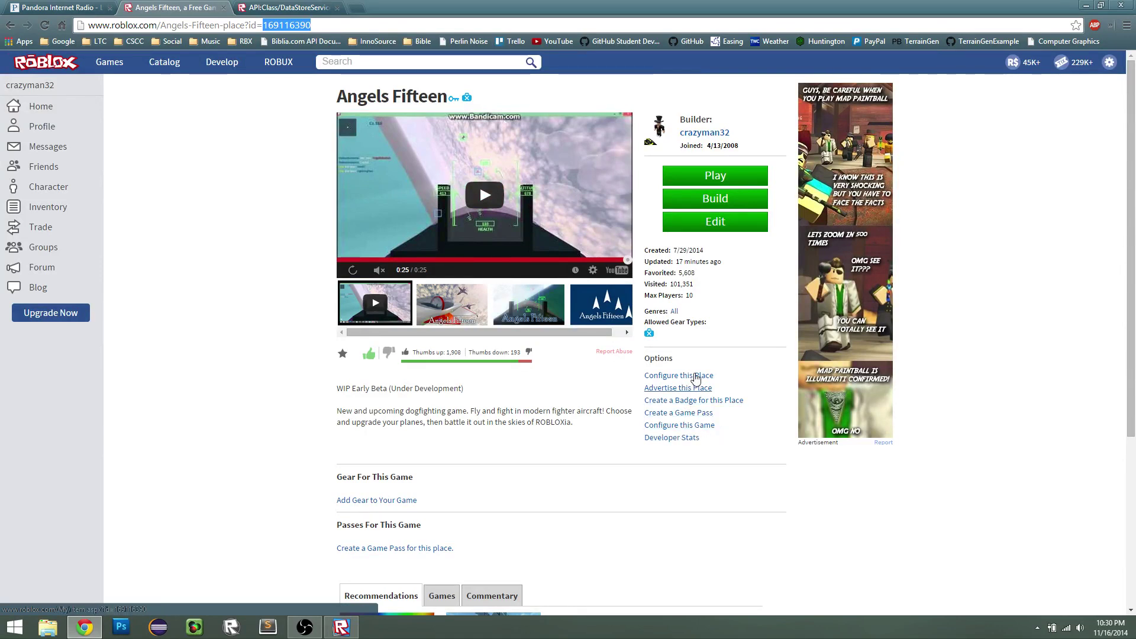
Enable Studio Access to API Services in Angels Fifteen's settings, save, and return to Studio.
left_click(701, 425)
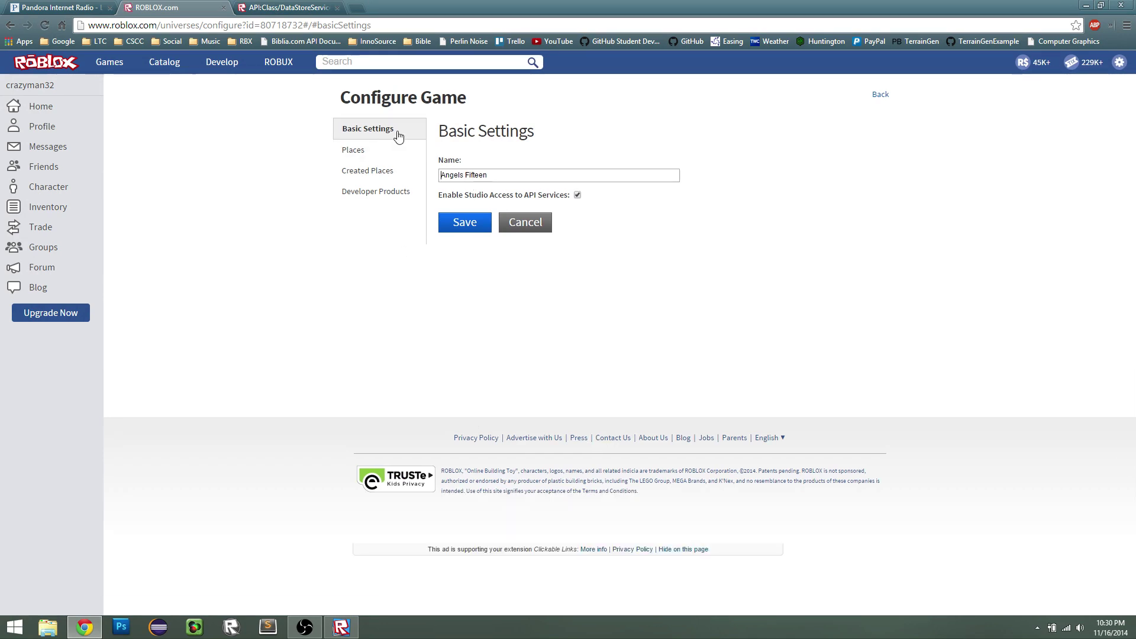
left_click_drag(439, 195, 573, 196)
left_click(584, 241)
left_click(464, 223)
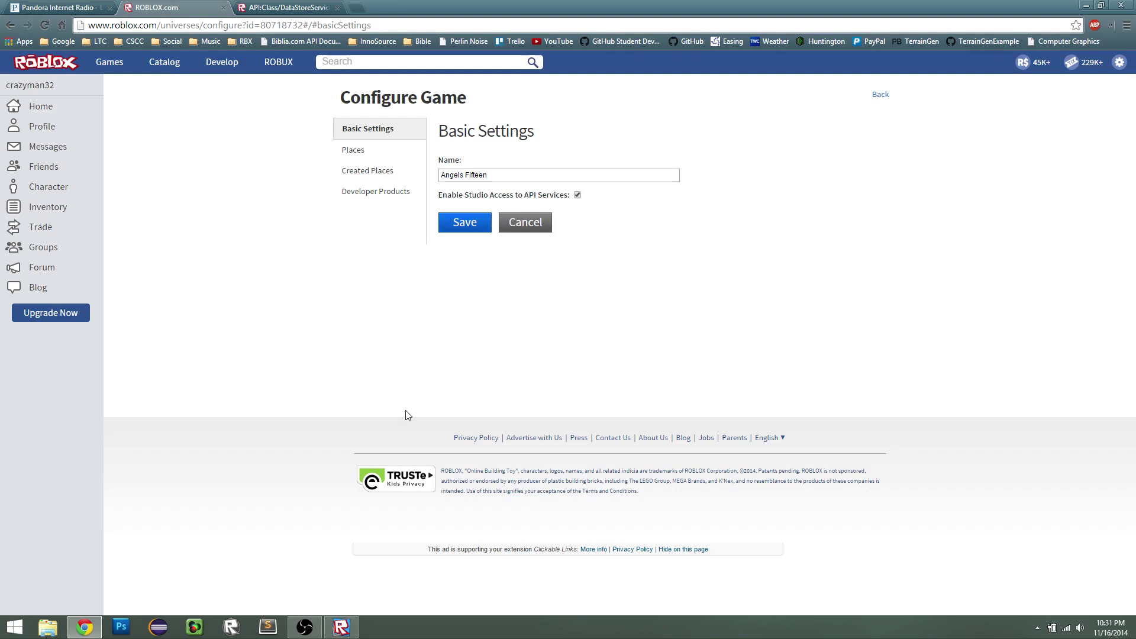
left_click(354, 629)
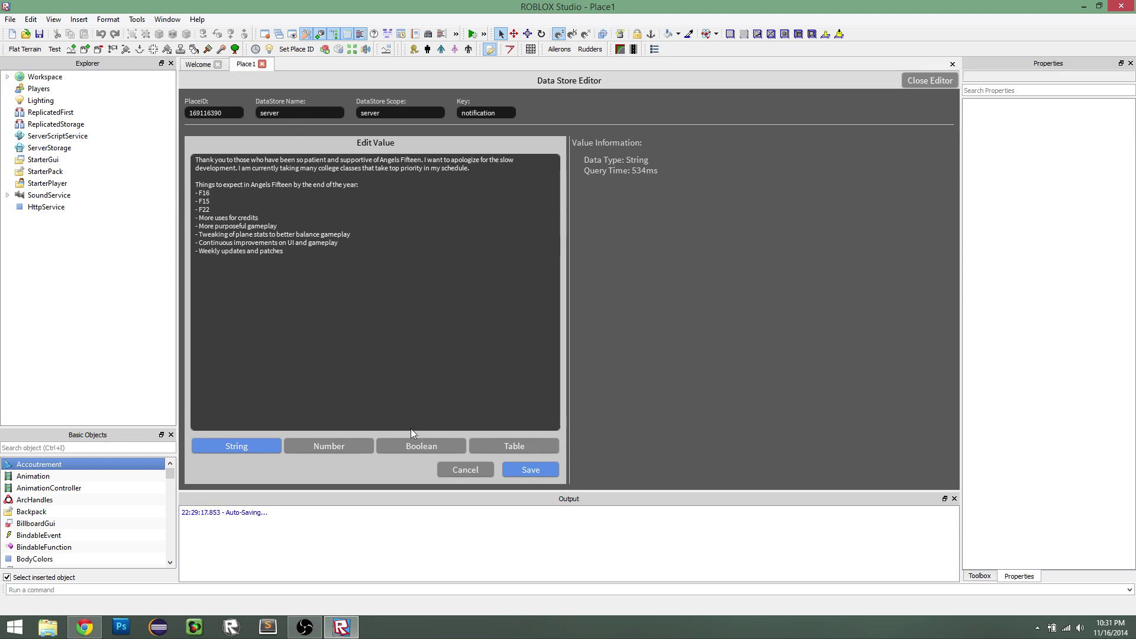
Cancel the notification edit and load the nil value under key 'test'.
left_click(450, 468)
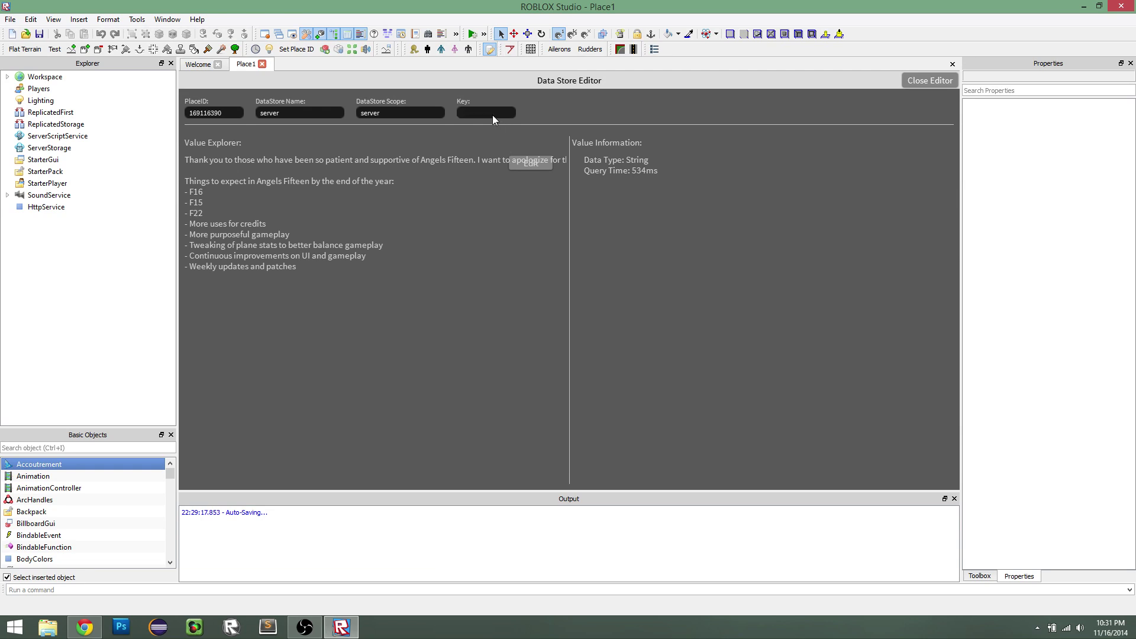
type("test")
key("Return")
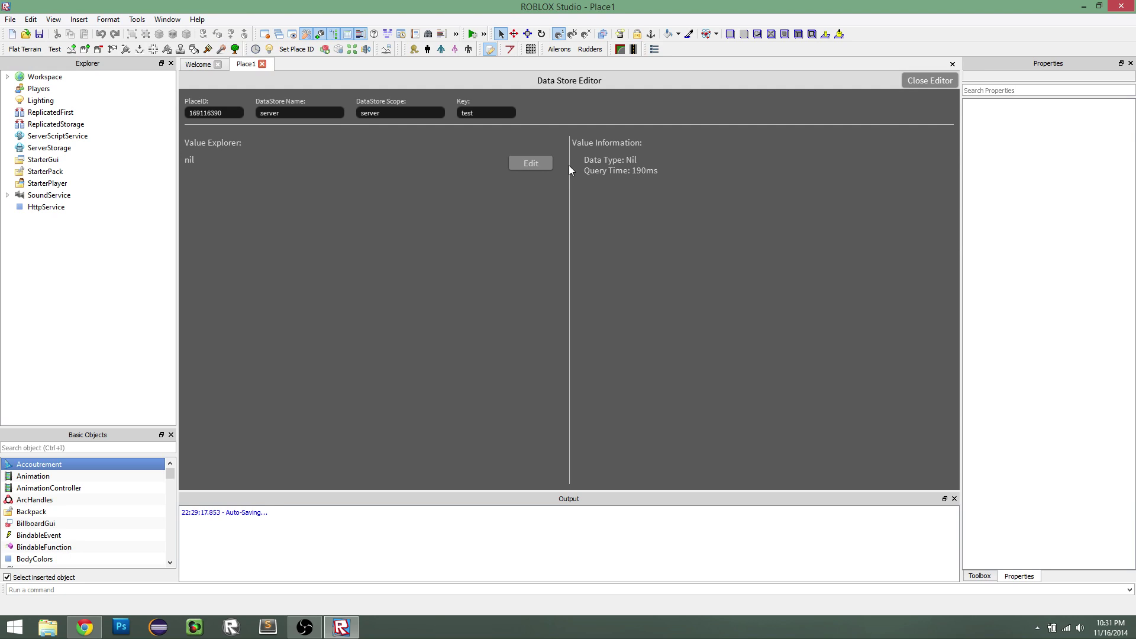
Save the String 'Hello world!' as the test key's value.
left_click(522, 165)
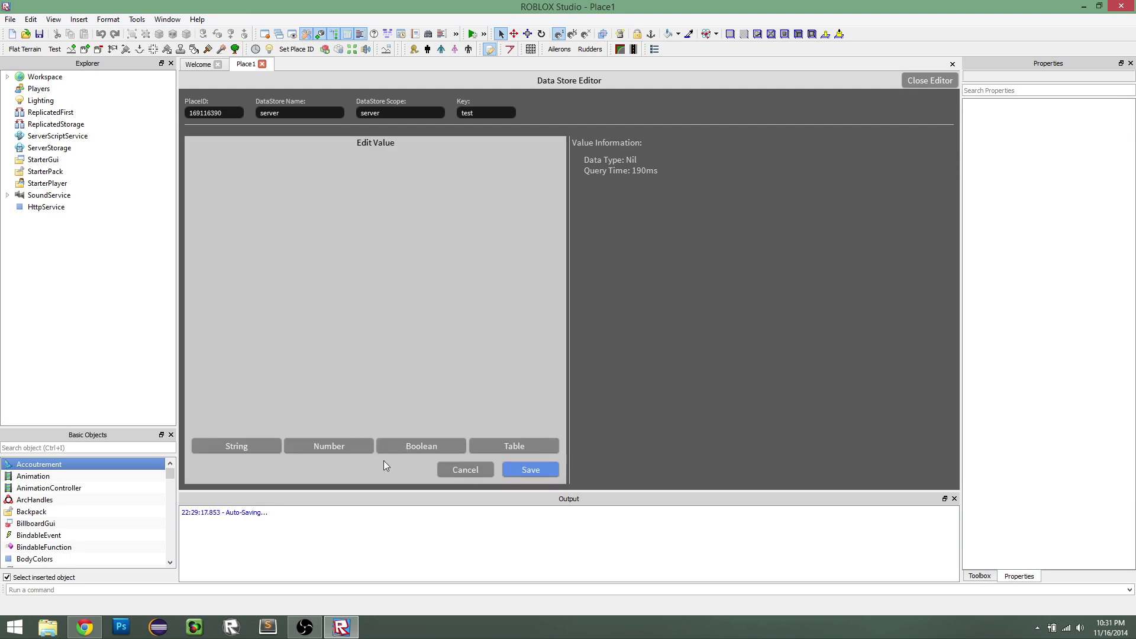
left_click(267, 448)
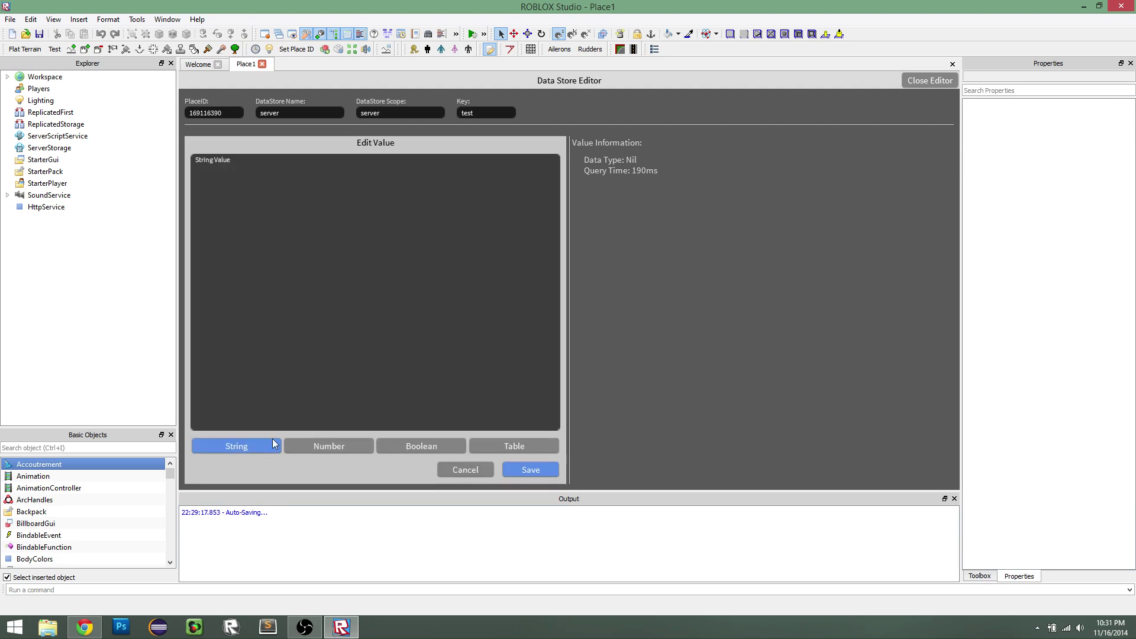
key("BackSpace")
key("BackSpace")
key("BackSpace")
key("BackSpace")
key("BackSpace")
key("BackSpace")
key("BackSpace")
key("BackSpace")
key("BackSpace")
key("BackSpace")
key("BackSpace")
key("BackSpace")
type("Hello world!")
left_click(522, 472)
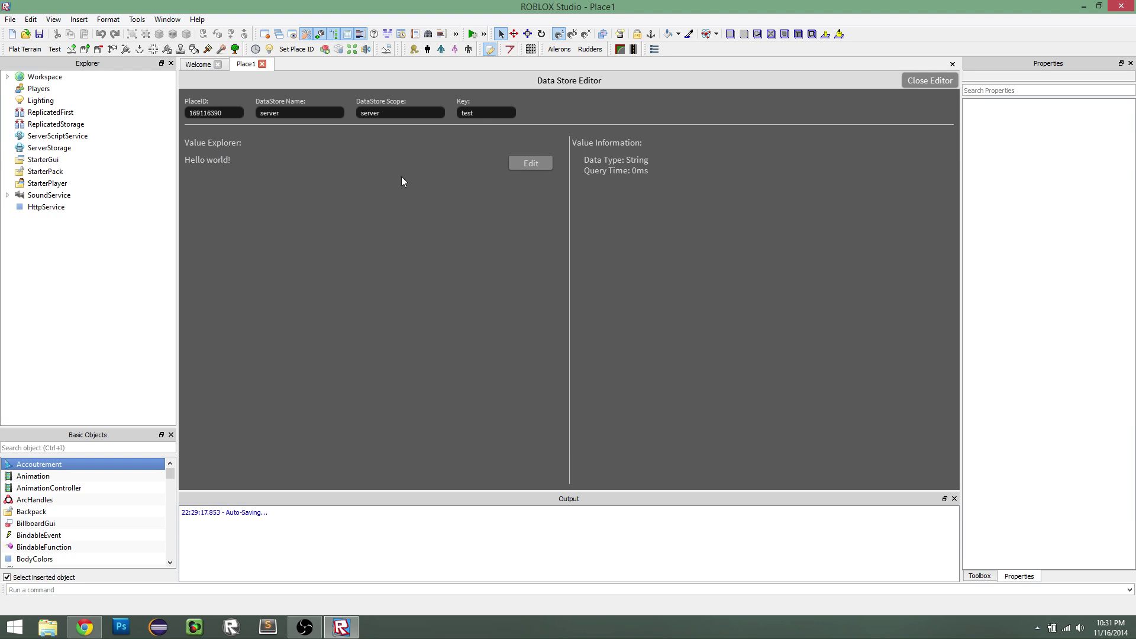
Switch the test key's value type to Number and enter 32.
left_click(531, 164)
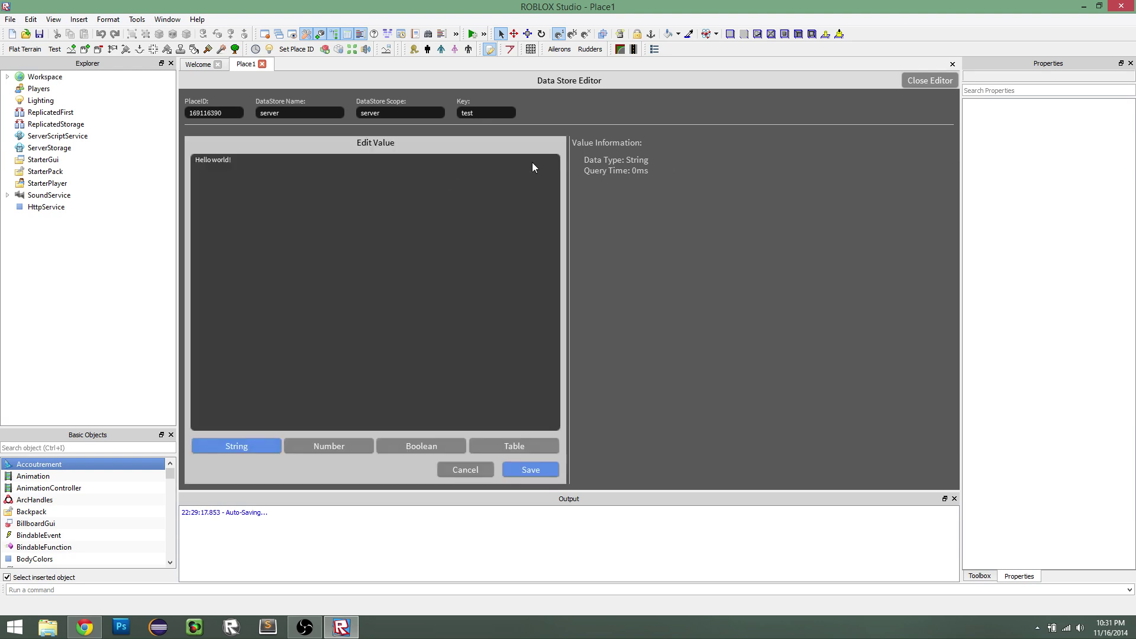
left_click(358, 449)
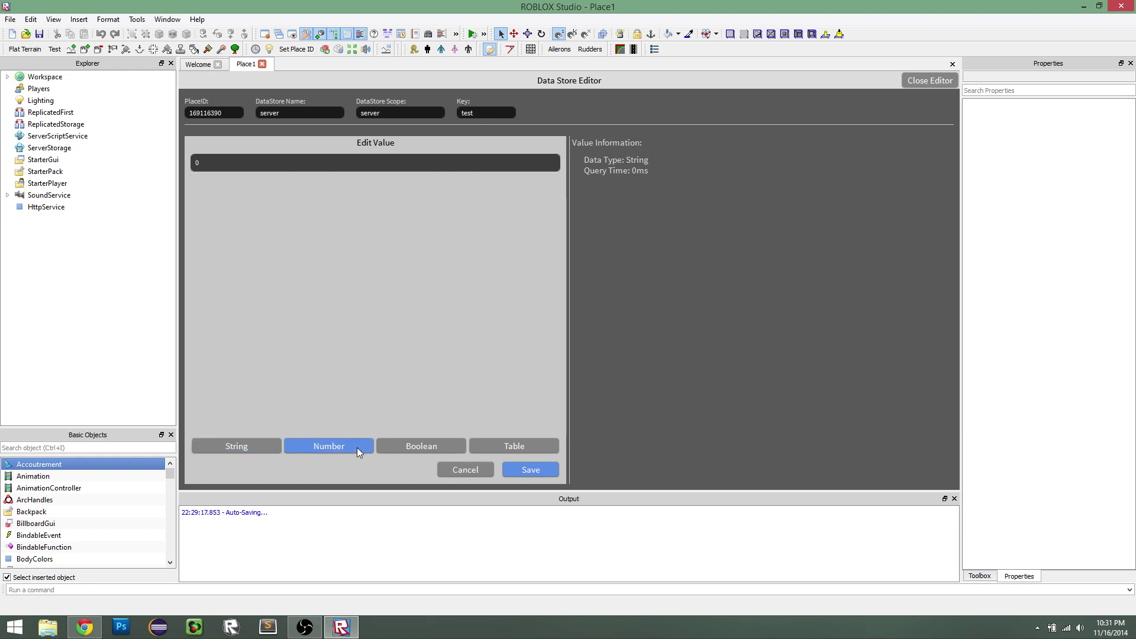
type("32")
Try other entries in the number field (e5e+005, 5e5, asdf, js) and clear each one.
left_click(247, 165)
type("e5e+005")
key("BackSpace")
key("BackSpace")
key("BackSpace")
key("BackSpace")
type("+005")
key("BackSpace")
key("BackSpace")
key("BackSpace")
key("BackSpace")
key("BackSpace")
key("BackSpace")
type("5e5")
key("BackSpace")
key("BackSpace")
key("BackSpace")
type("asdf")
key("BackSpace")
key("BackSpace")
key("BackSpace")
type("asd")
key("BackSpace")
key("BackSpace")
key("BackSpace")
type("js")
key("BackSpace")
key("BackSpace")
Save the number 32, then change the value to Boolean true and save it.
left_click(532, 473)
left_click(513, 162)
left_click(423, 448)
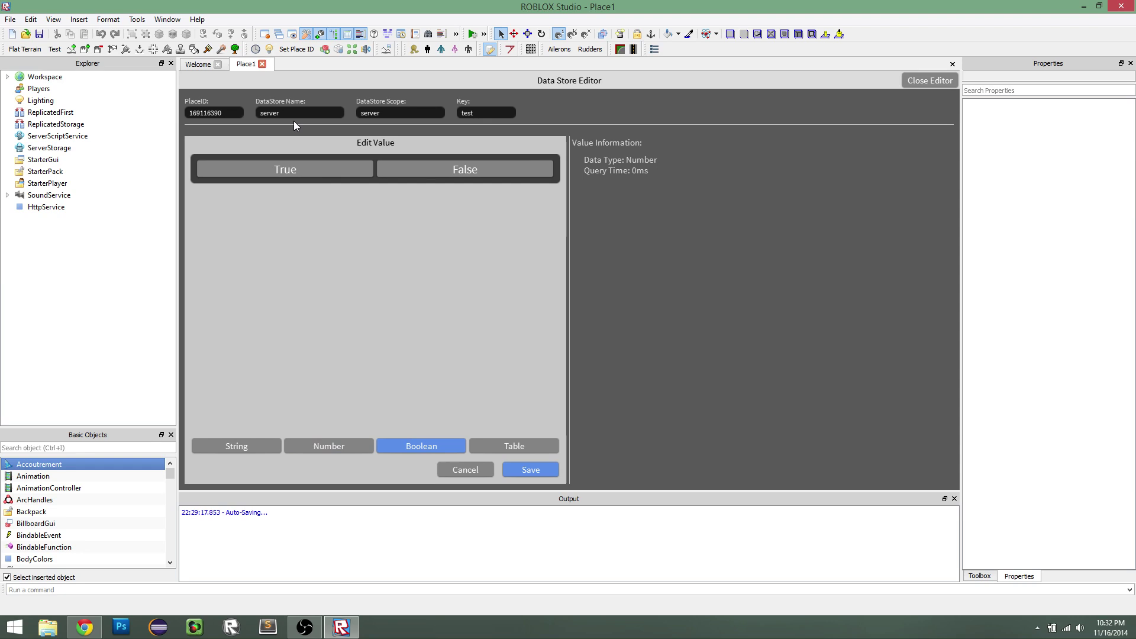
left_click(324, 166)
left_click(400, 165)
left_click(335, 169)
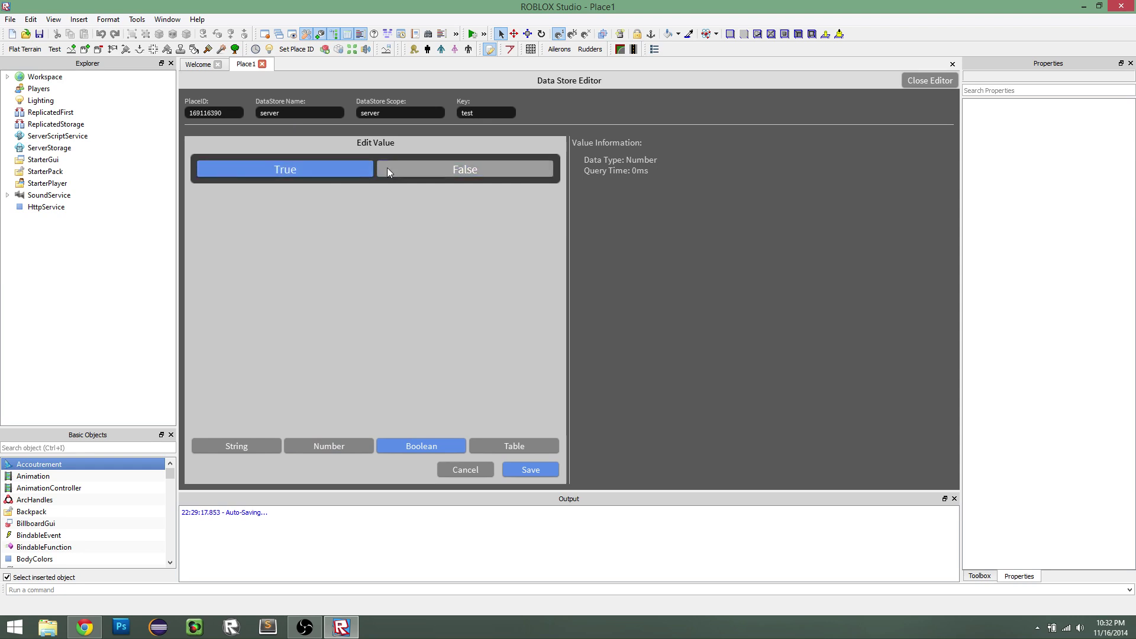
left_click(387, 168)
left_click(324, 169)
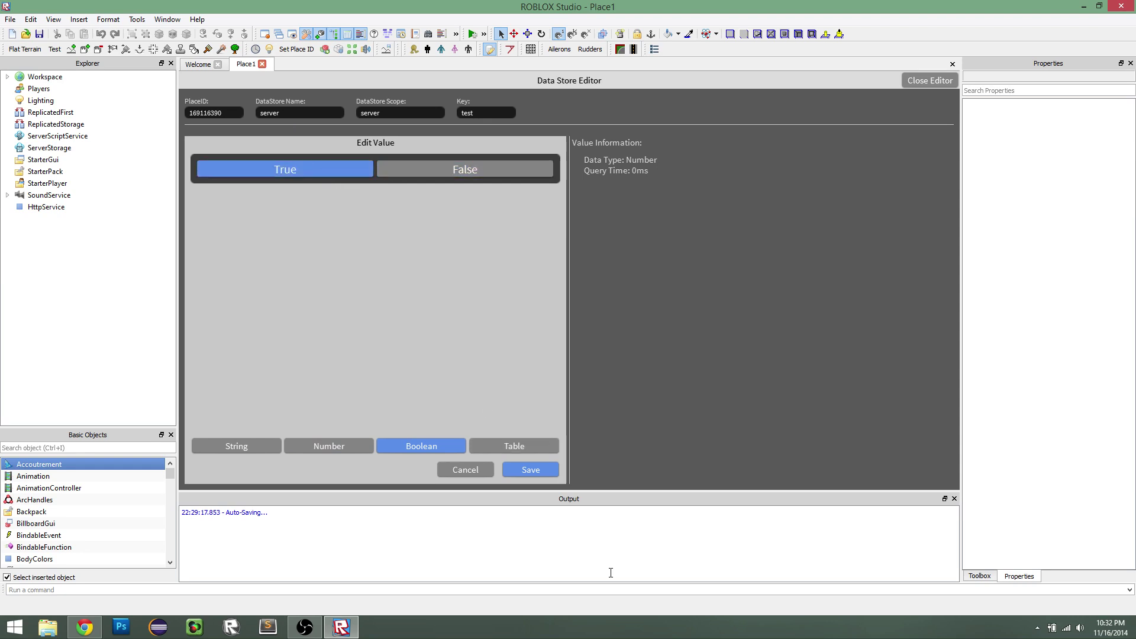
left_click(531, 469)
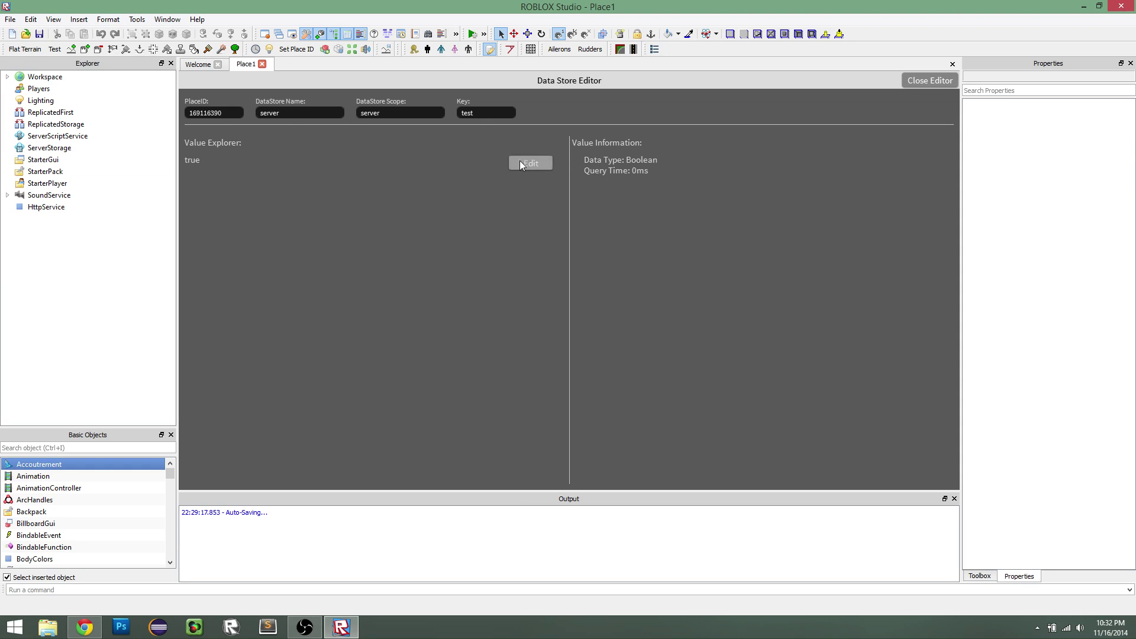
Change the Boolean value to false and save it.
left_click(521, 163)
left_click(514, 171)
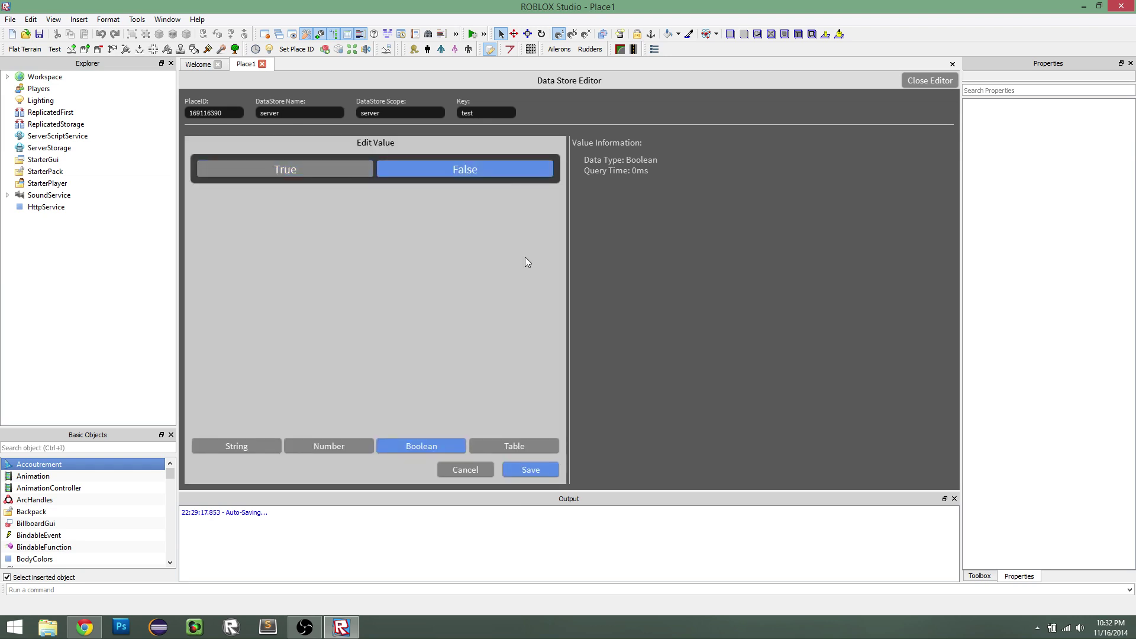
left_click(527, 469)
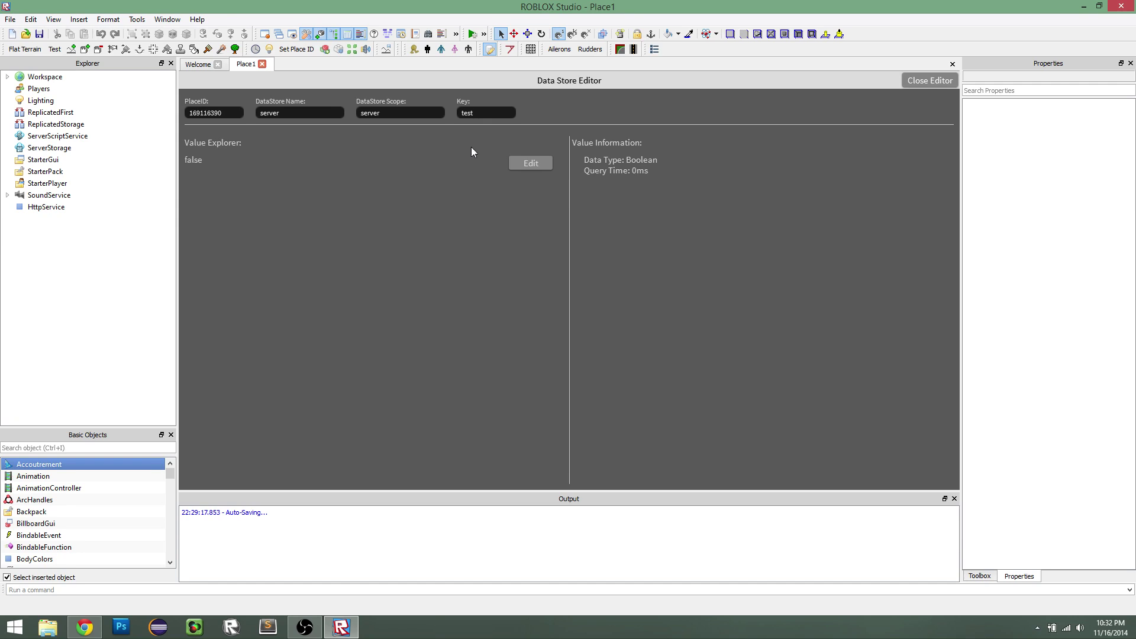
left_click(525, 162)
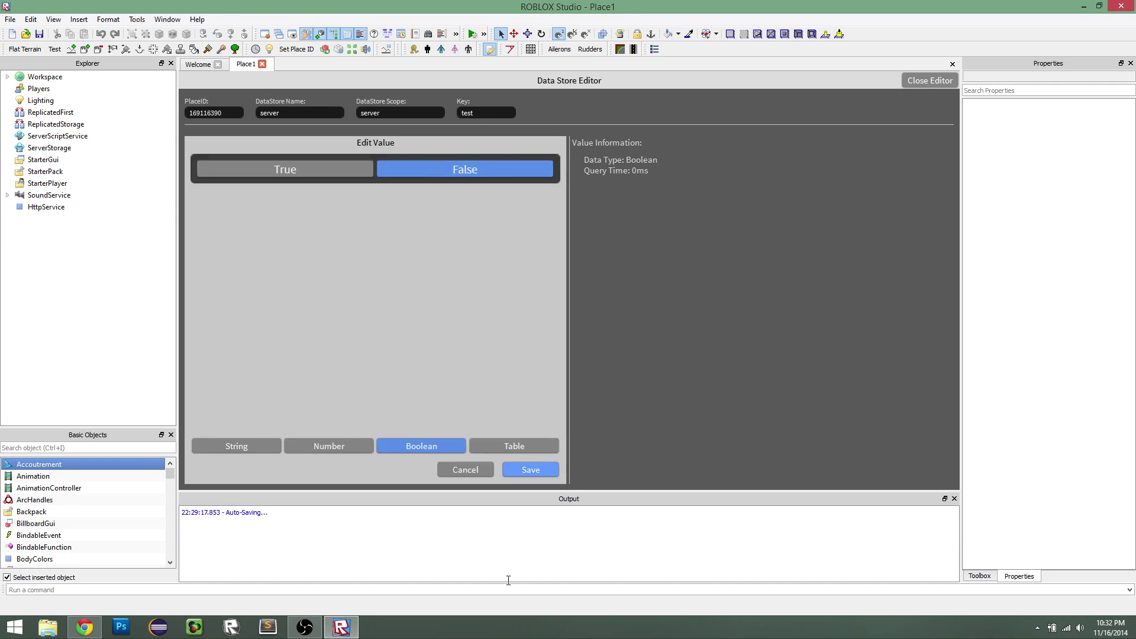
Change the value type to Table and add a Number entry named visits.
left_click(497, 447)
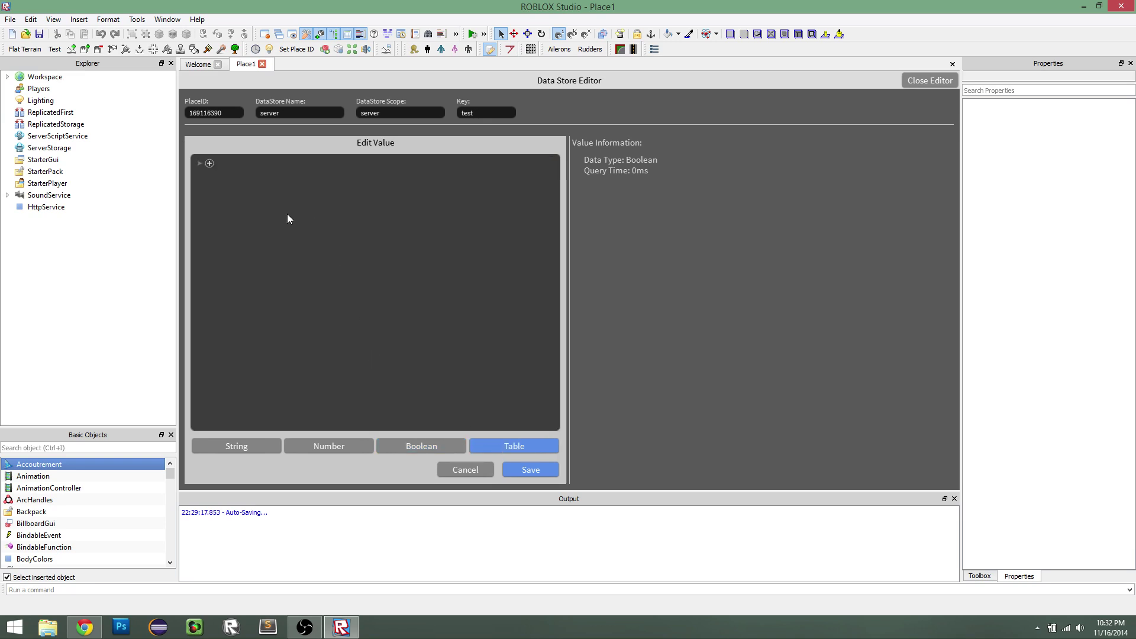
left_click(209, 164)
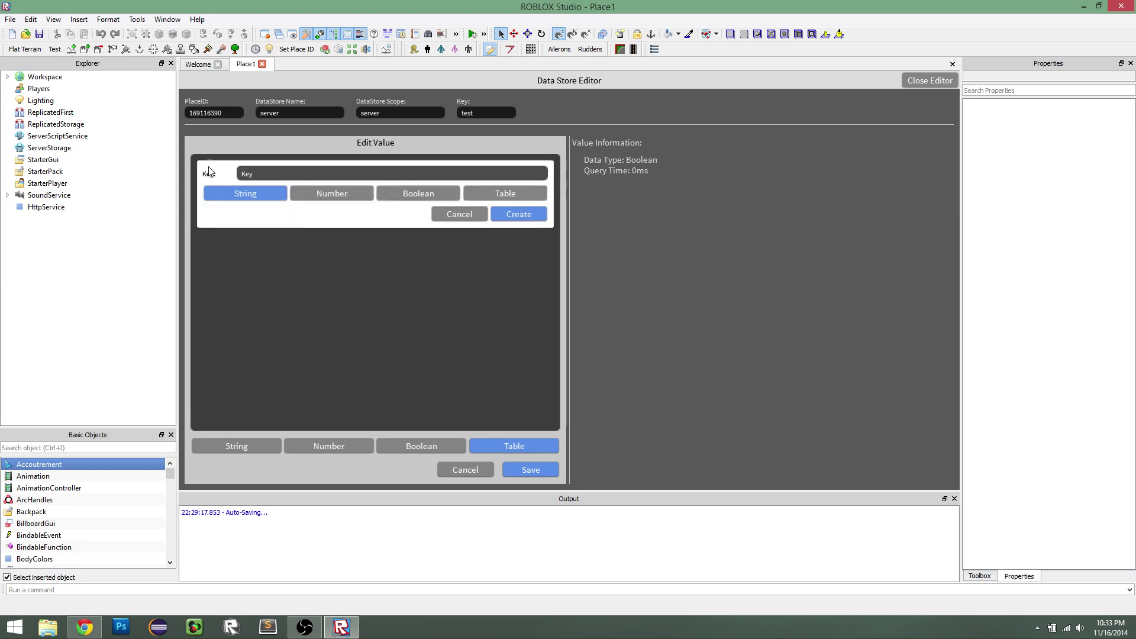
left_click(264, 173)
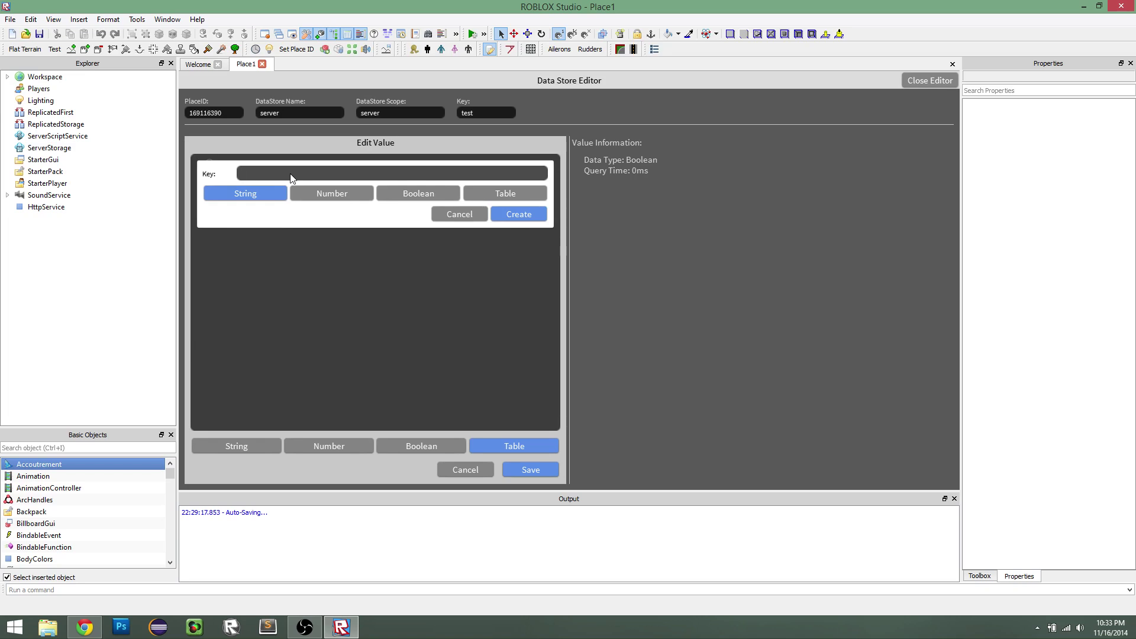
type("visits")
left_click(417, 190)
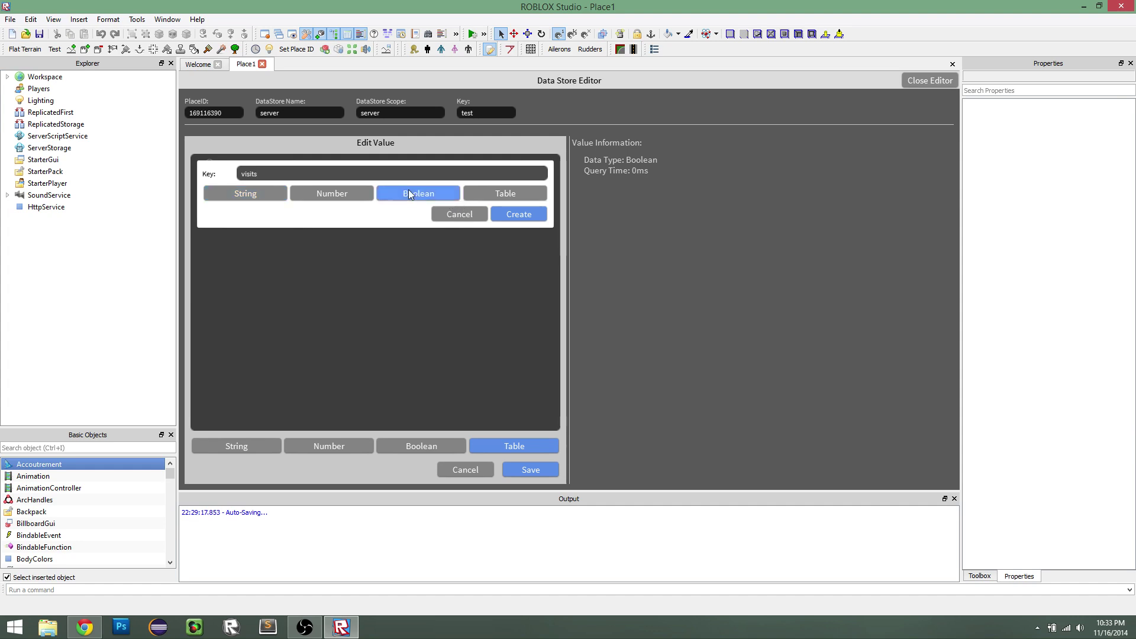
left_click(368, 193)
left_click(509, 217)
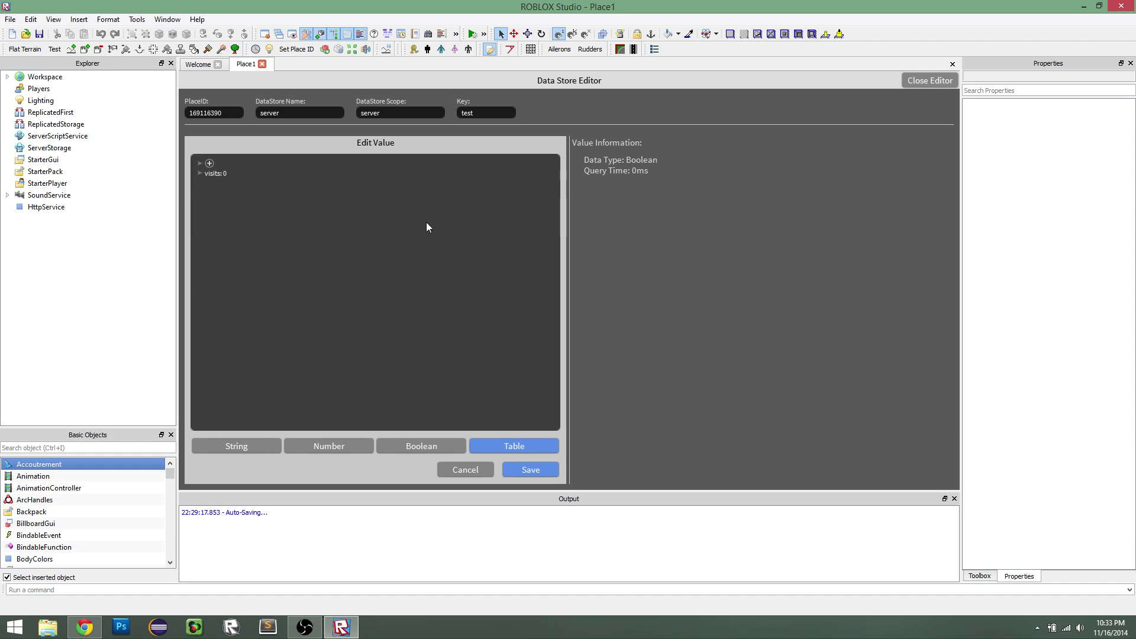
Set the visits entry's value to 54 and save it.
left_click(218, 174)
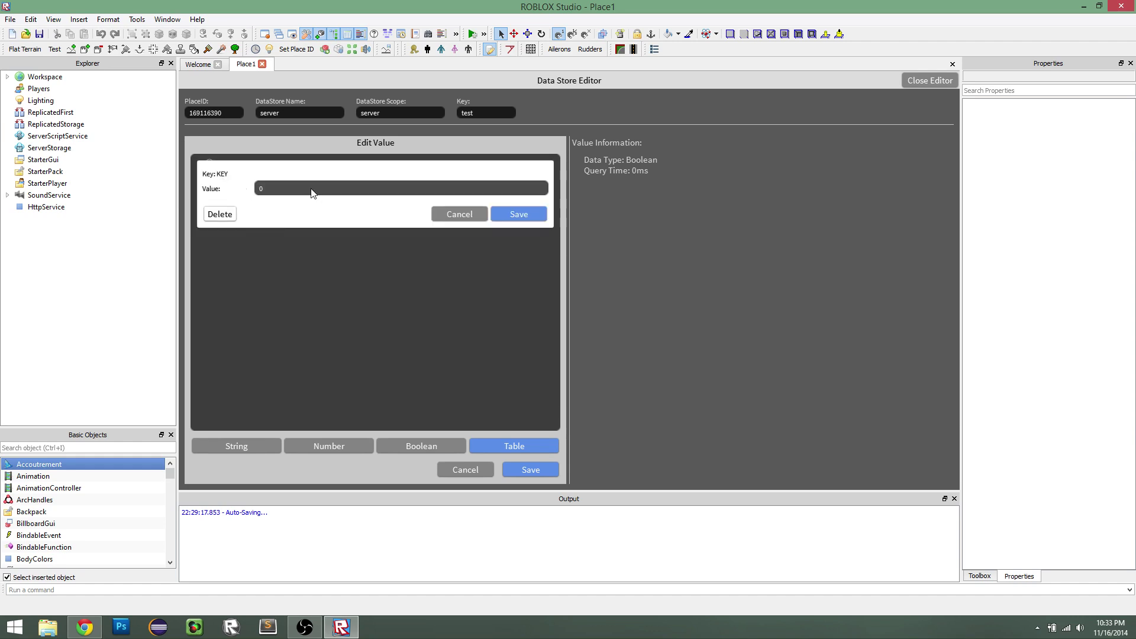
left_click(297, 194)
type("54")
left_click(518, 216)
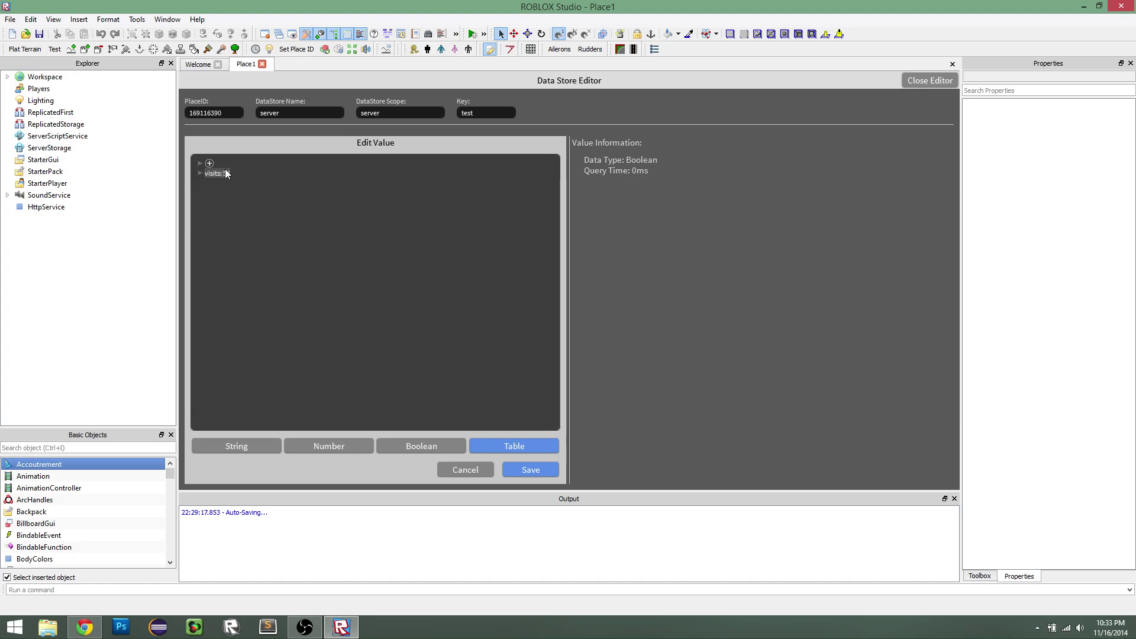
Add a Boolean entry isAwesome to the table and set it to true.
left_click(209, 163)
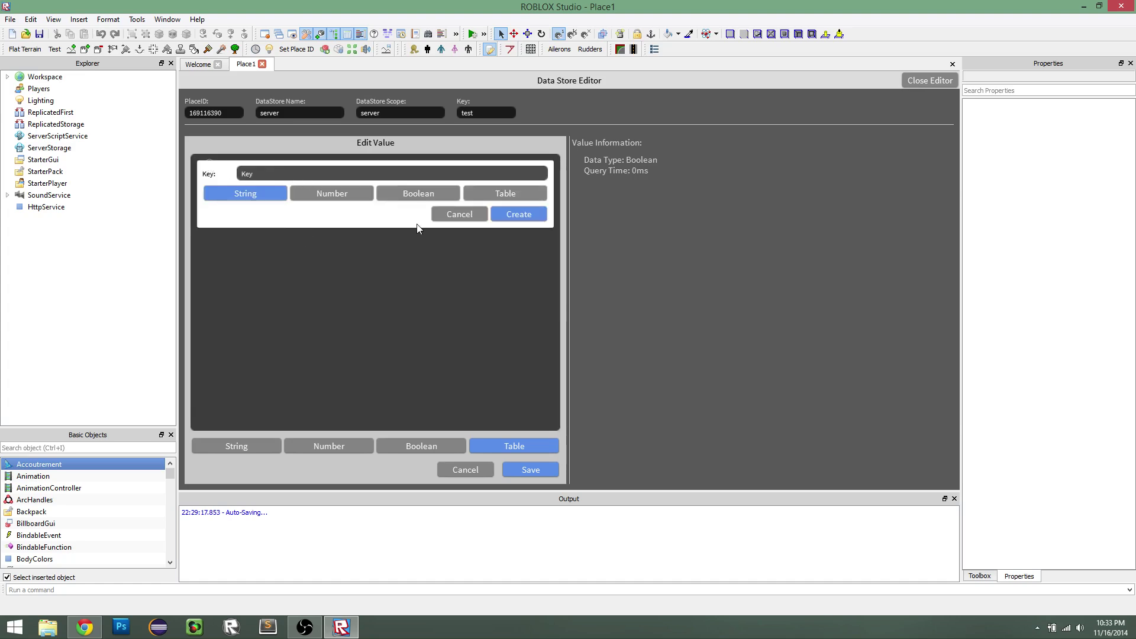
left_click(383, 175)
type("isAwesome")
left_click(414, 194)
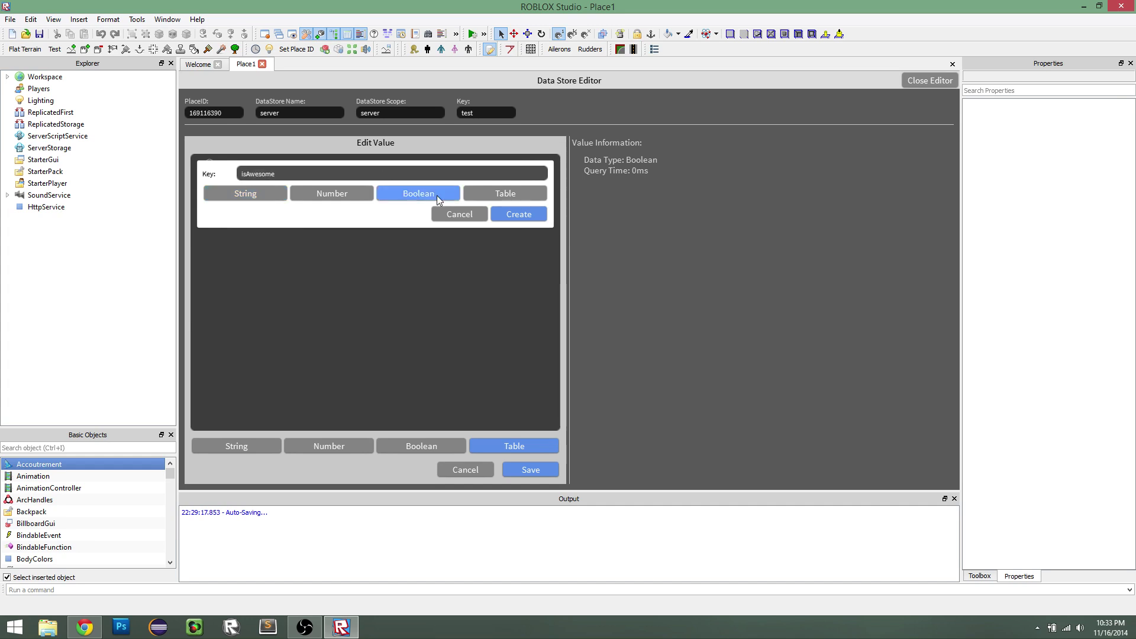
left_click(506, 212)
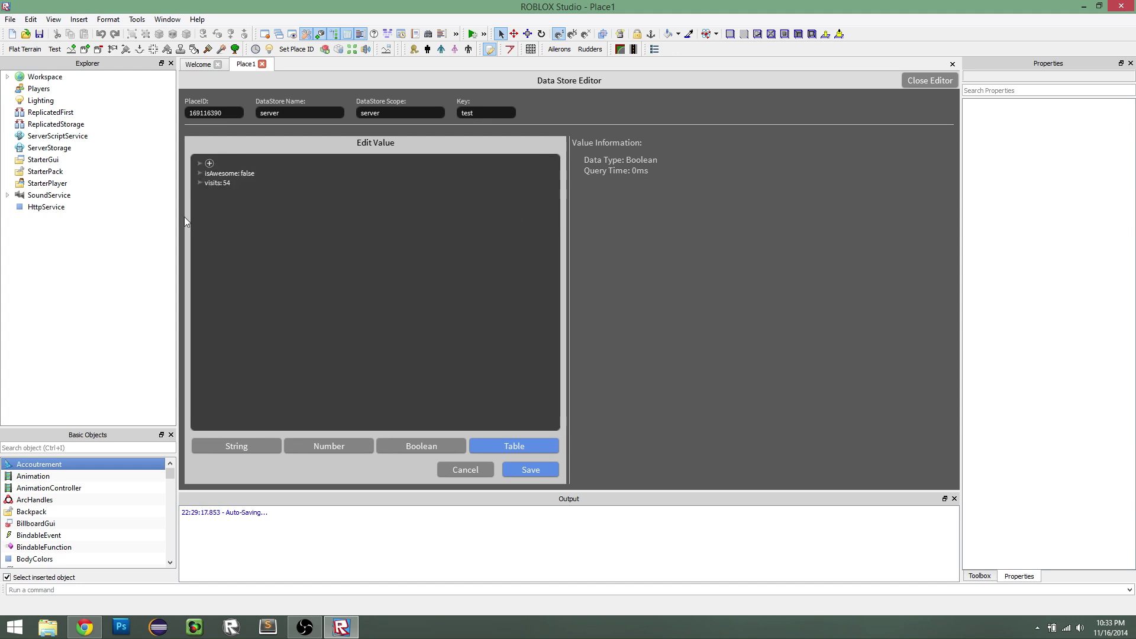
left_click(245, 173)
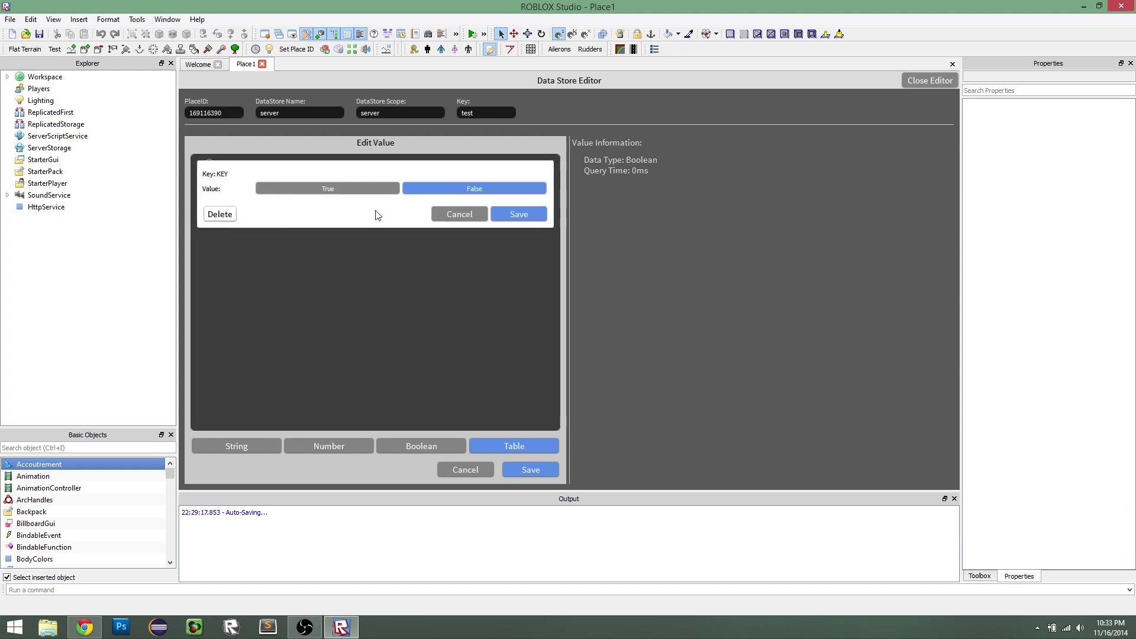
left_click(361, 191)
left_click(516, 214)
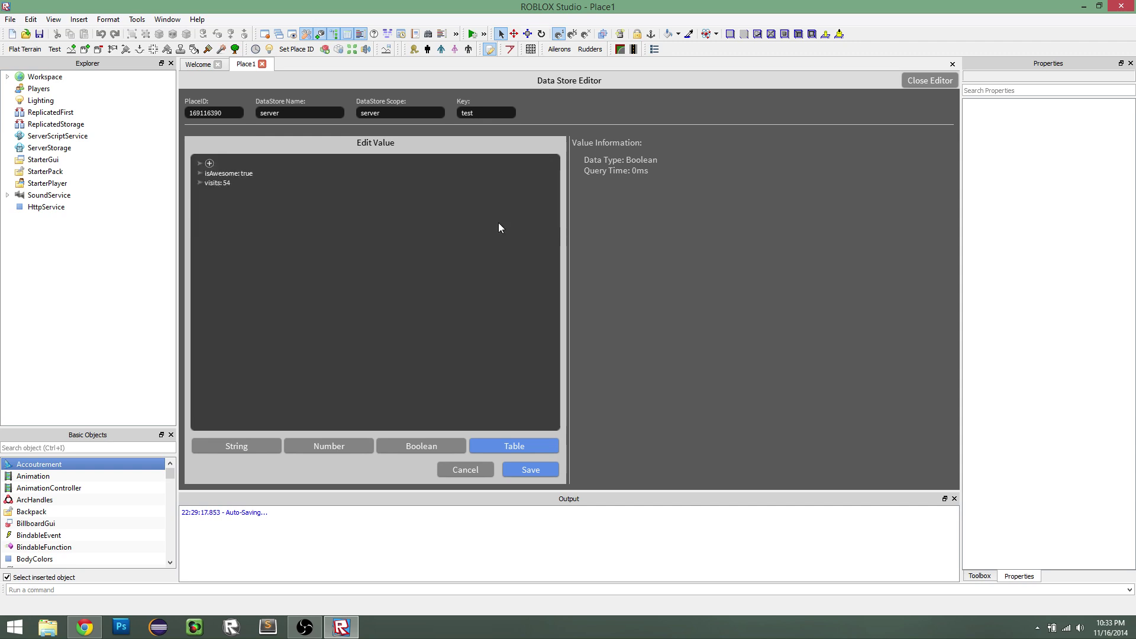
Add a message entry to the table with the value blah.
left_click(210, 164)
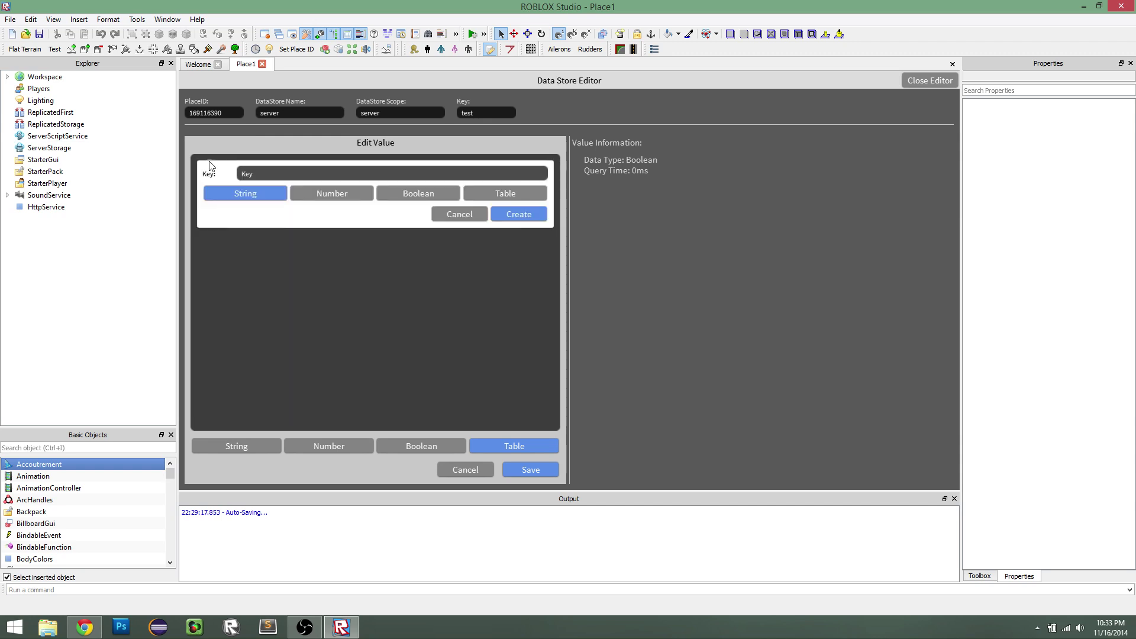
type("message")
left_click(543, 217)
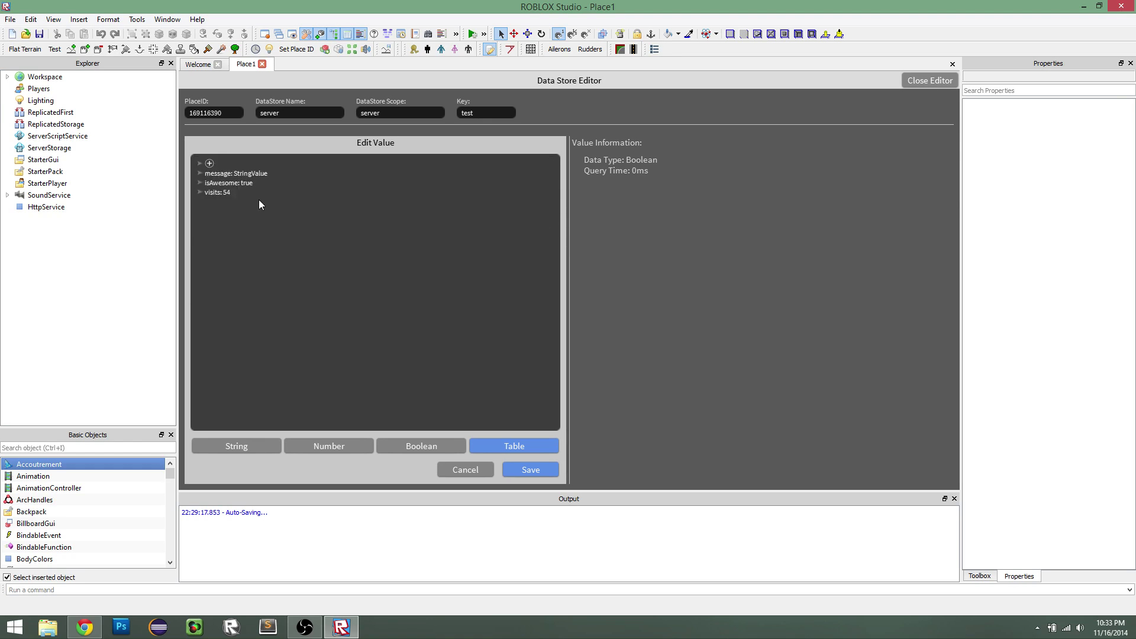
left_click(236, 174)
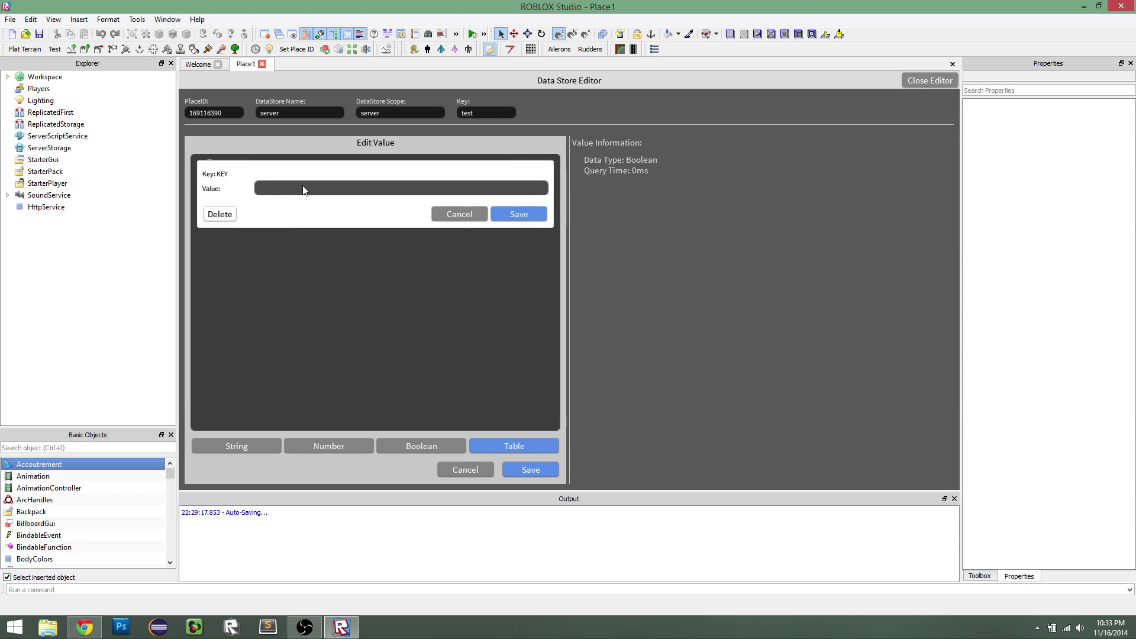
type("blah")
left_click(494, 215)
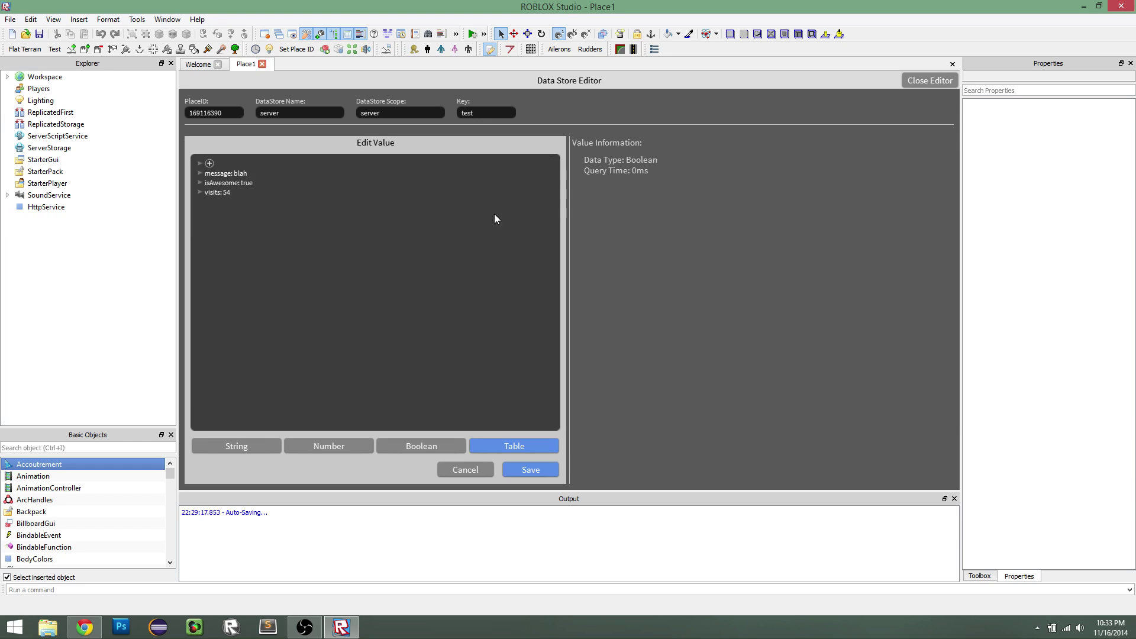
left_click(210, 163)
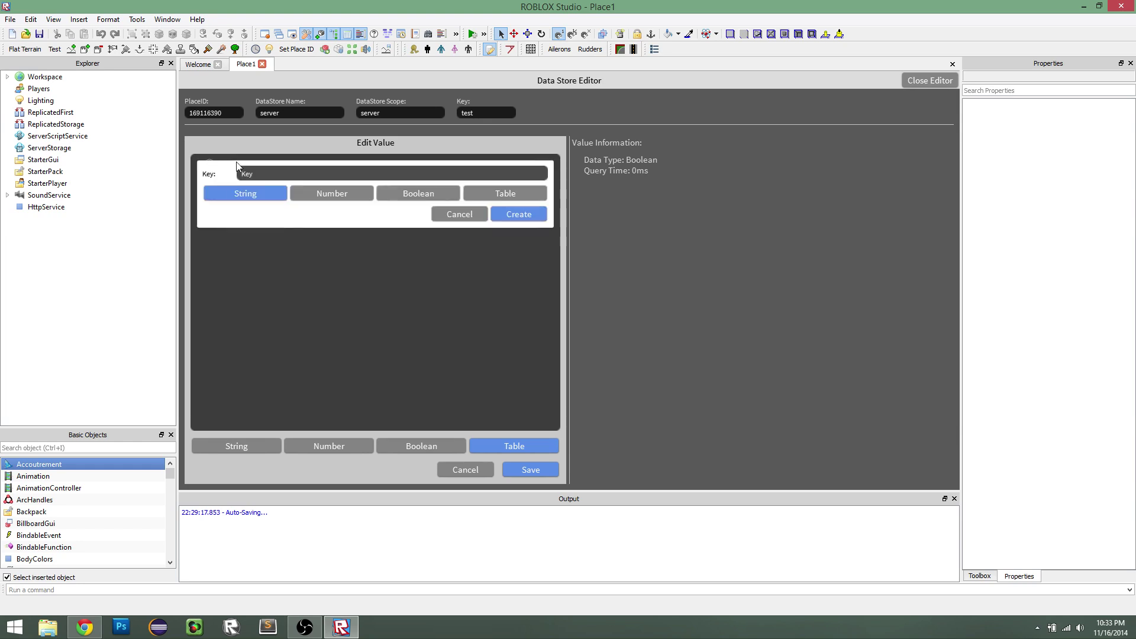
left_click(486, 192)
left_click(464, 176)
type("anotherTable")
left_click(506, 215)
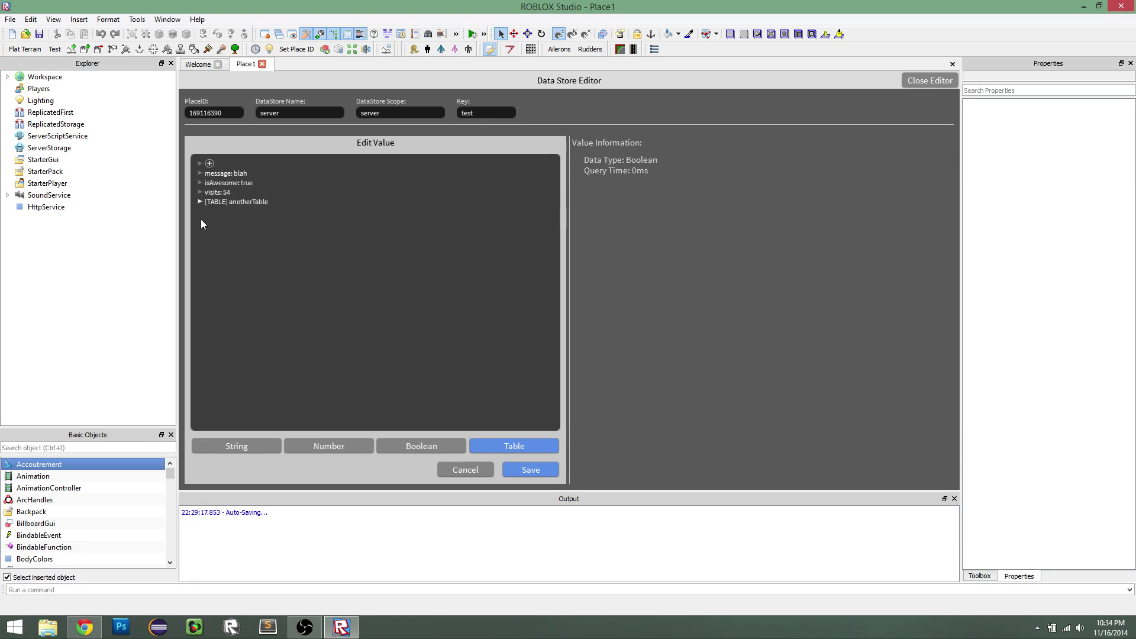
left_click(197, 201)
left_click(215, 211)
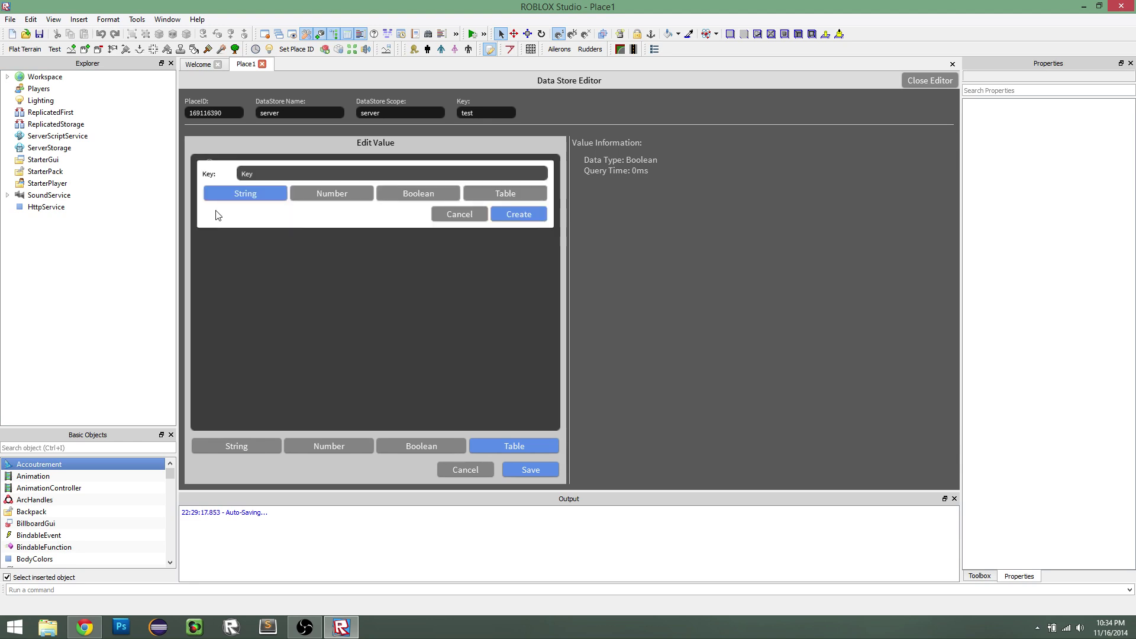
left_click(505, 194)
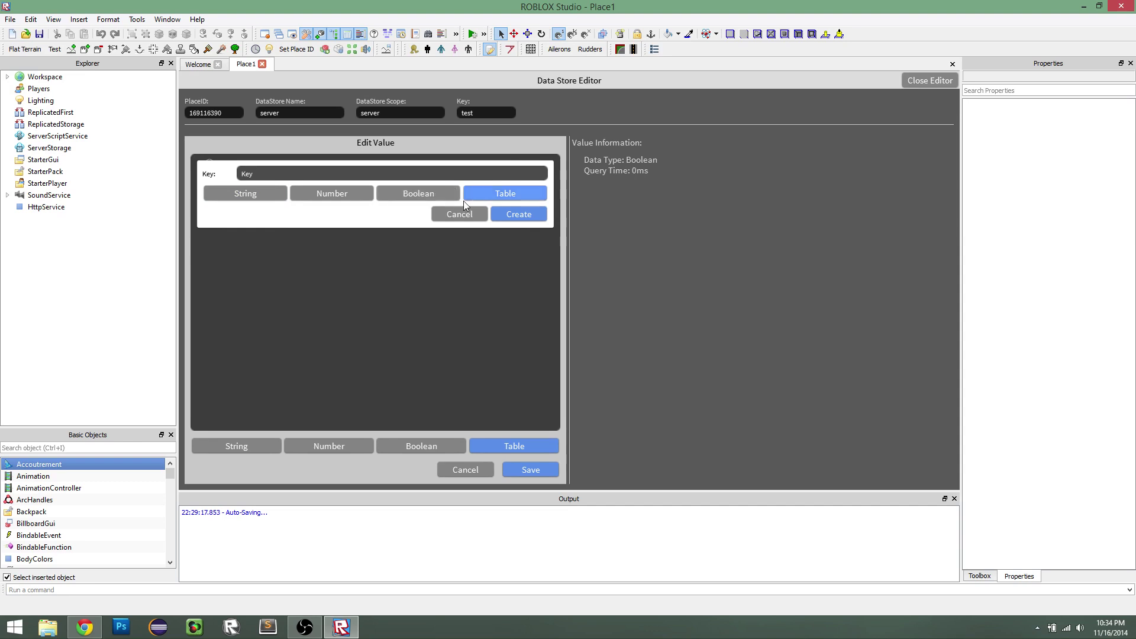
left_click(462, 176)
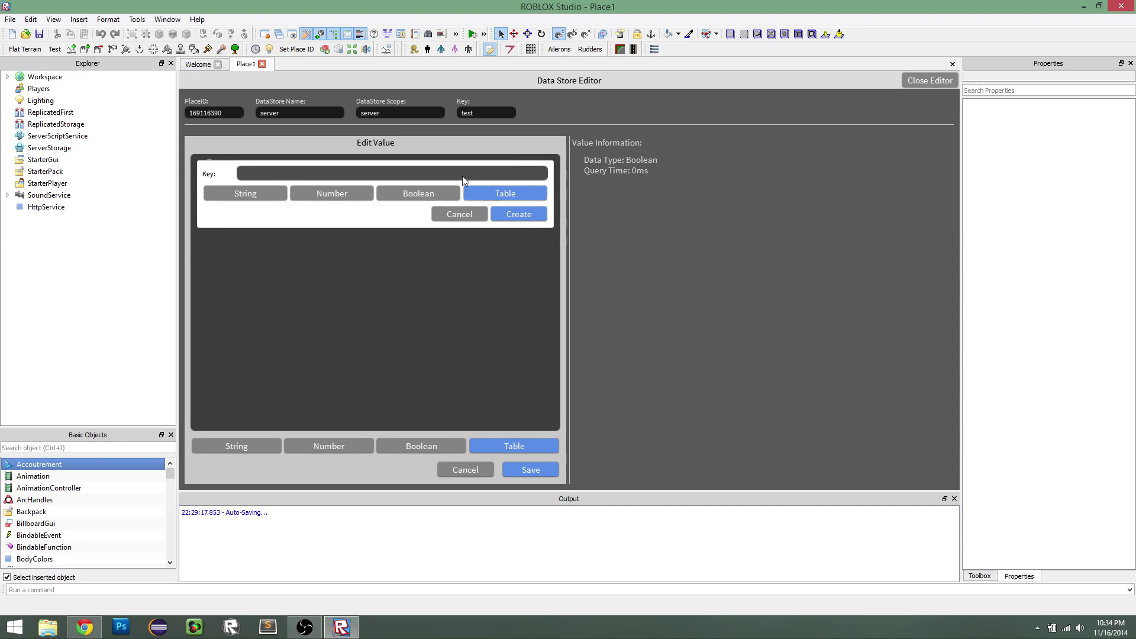
left_click(513, 215)
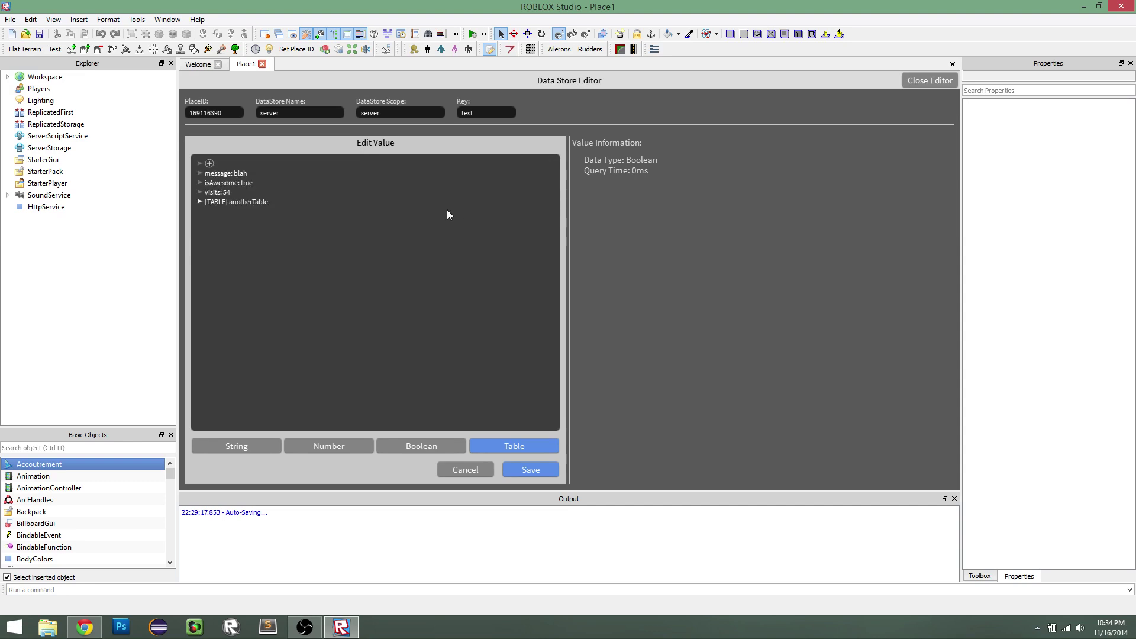
left_click(199, 201)
left_click(209, 221)
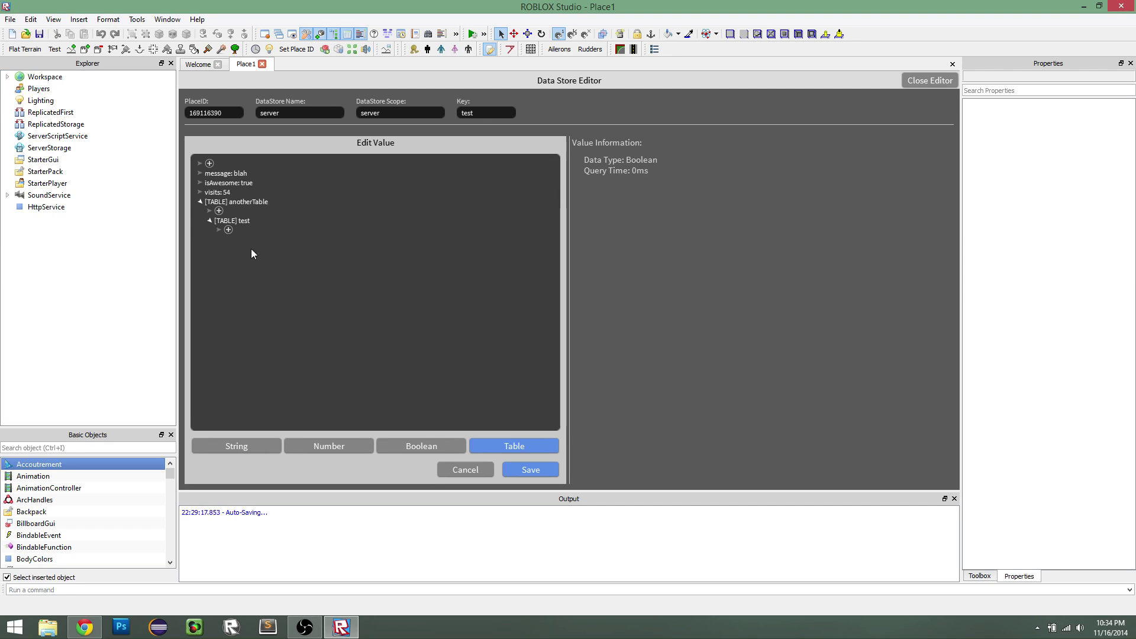
left_click(228, 231)
left_click(298, 193)
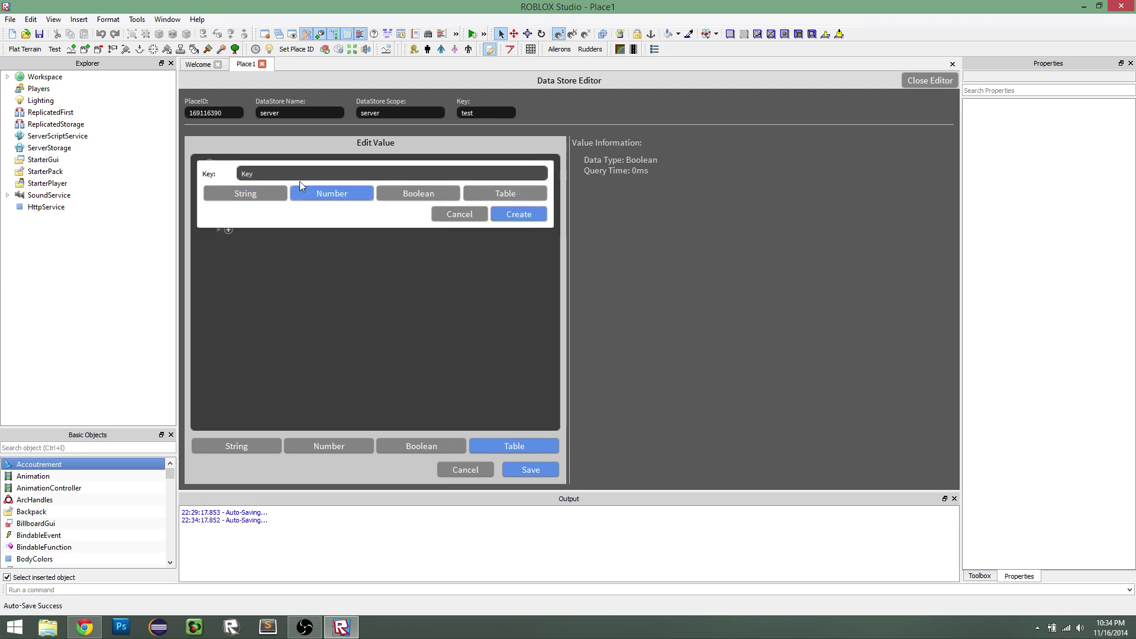
left_click(296, 174)
type("numb")
left_click(509, 213)
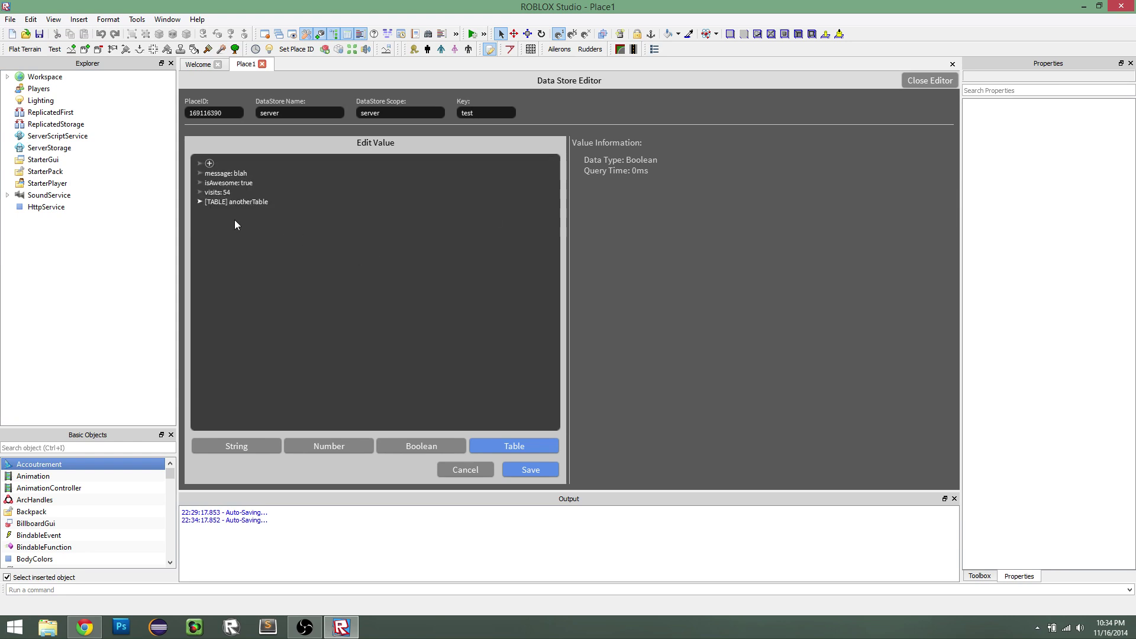
left_click(201, 202)
left_click(234, 241)
left_click(288, 189)
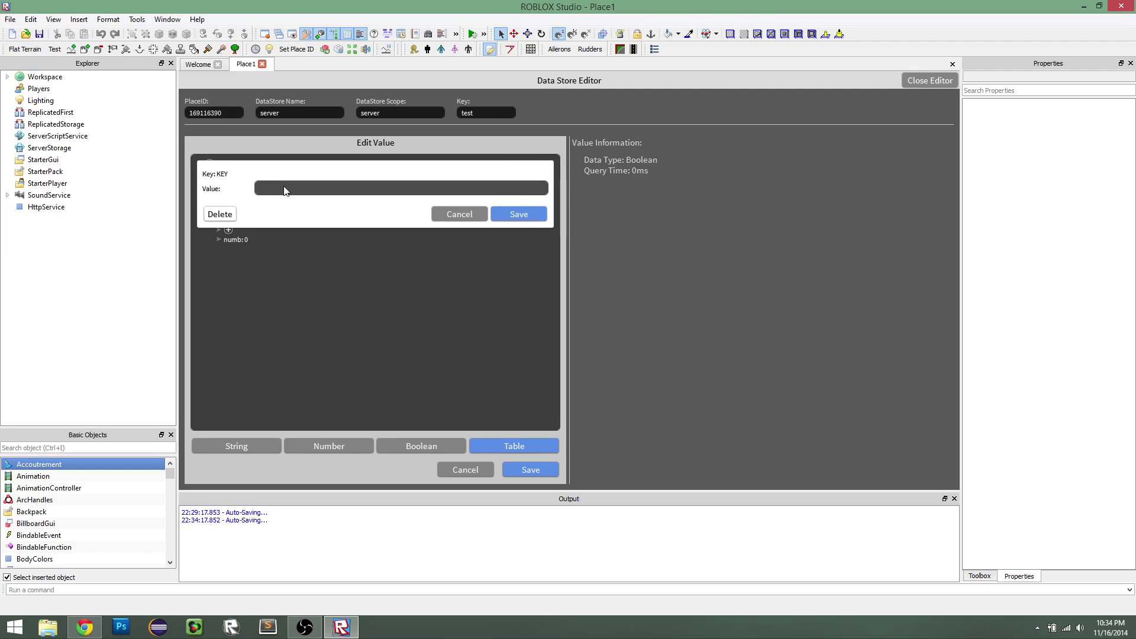
type("6456")
left_click(518, 213)
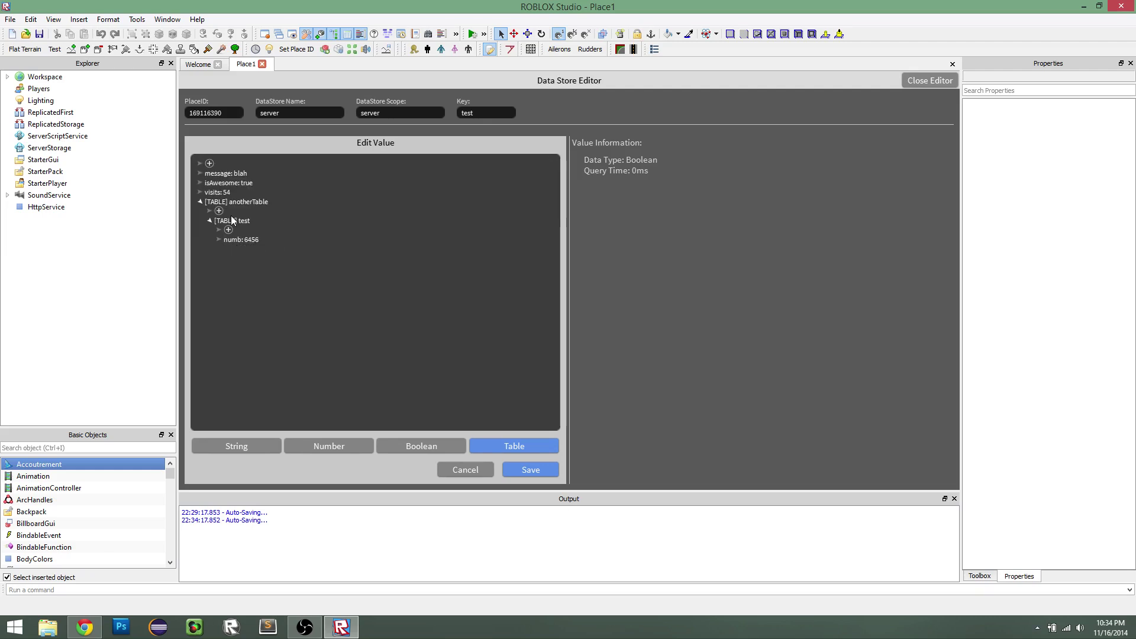
left_click(239, 238)
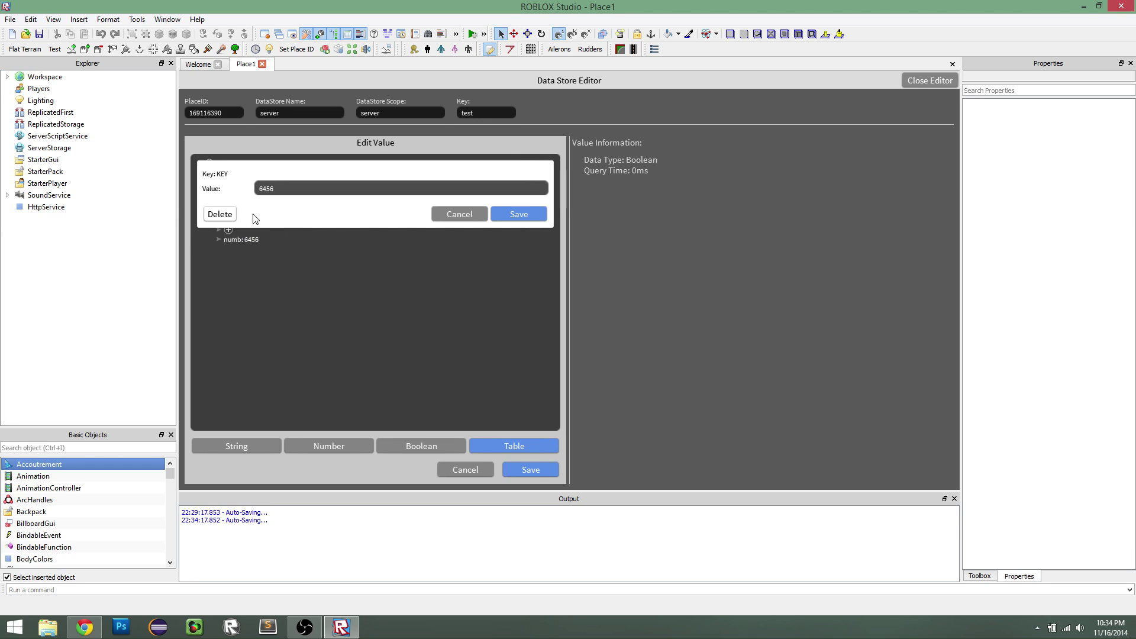
left_click(221, 215)
left_click(222, 204)
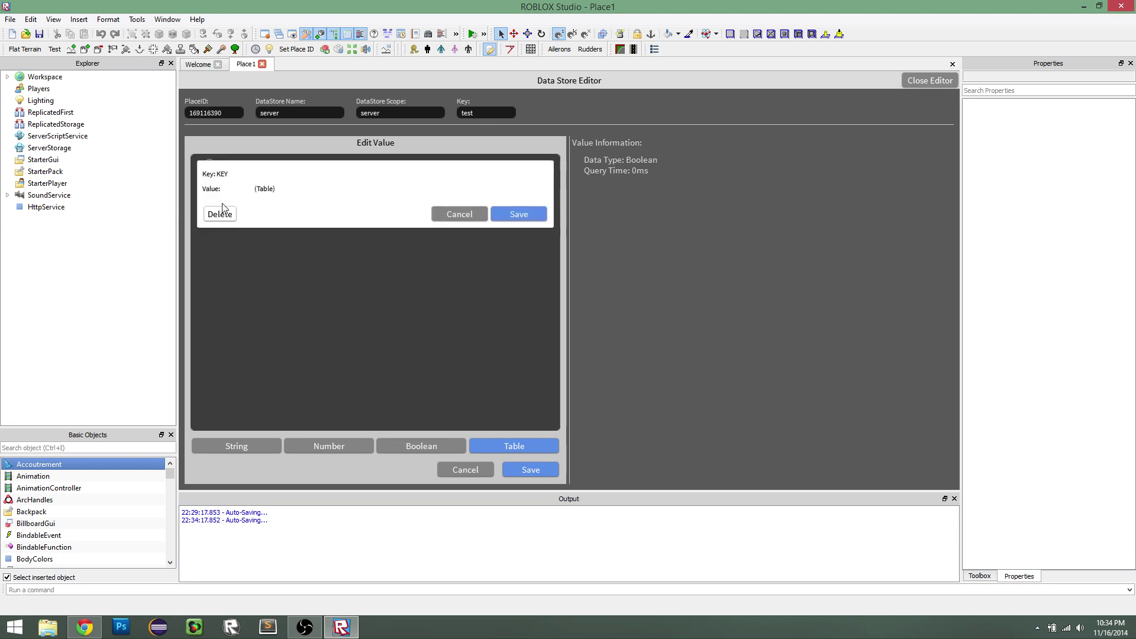
left_click(226, 211)
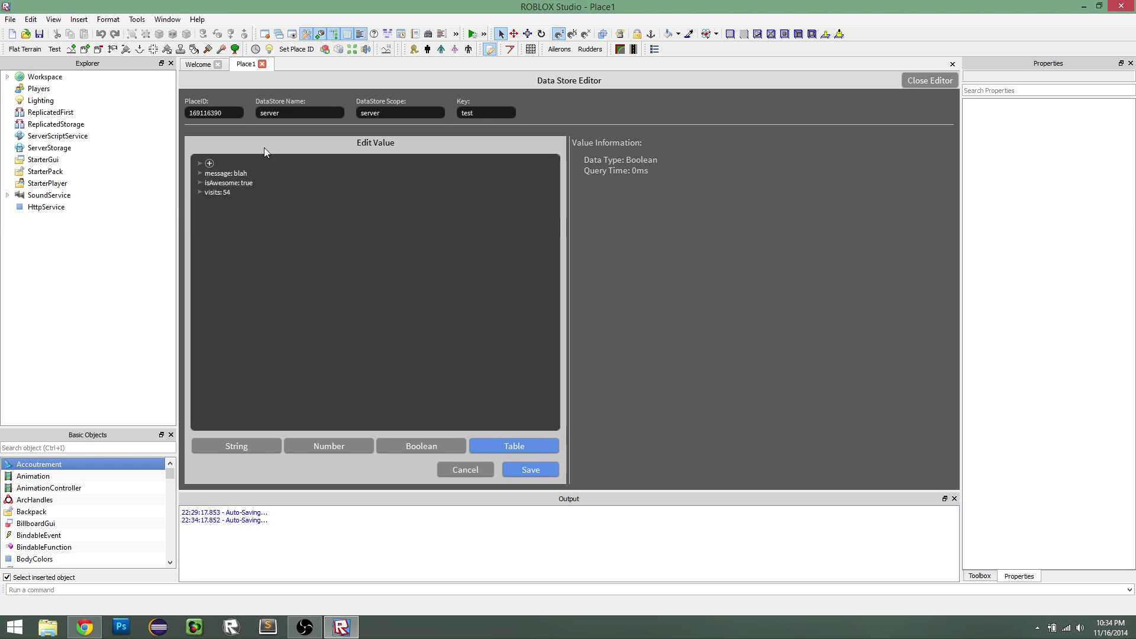
Load DataStore data with key data under the player's id scope and open its table.
left_click(324, 114)
type("data")
left_click(373, 114)
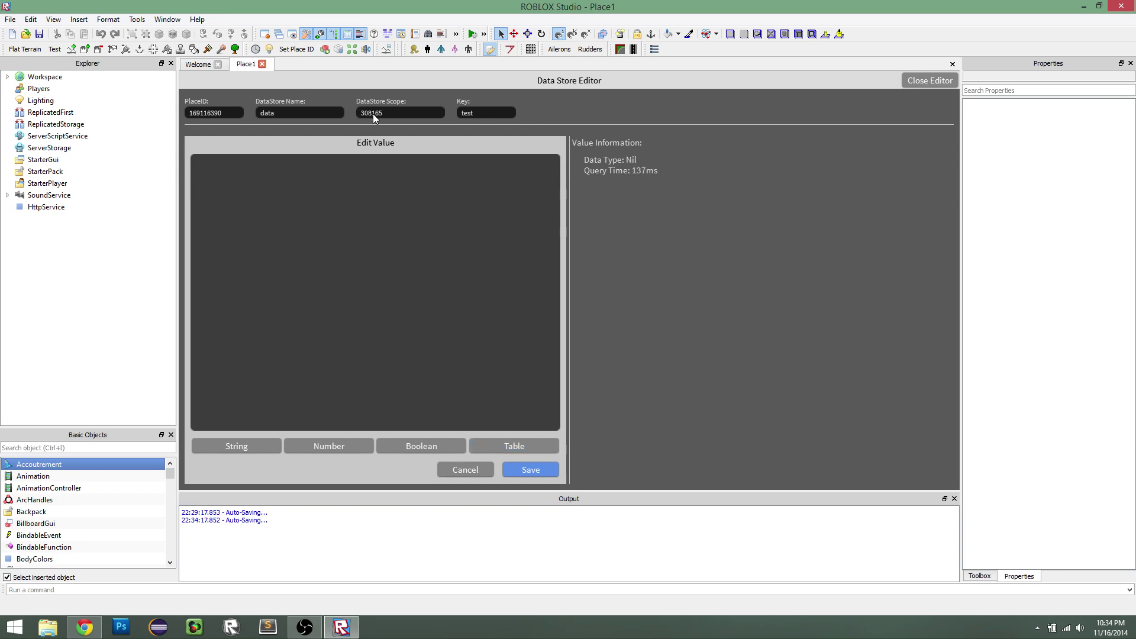
left_click(483, 114)
type("data")
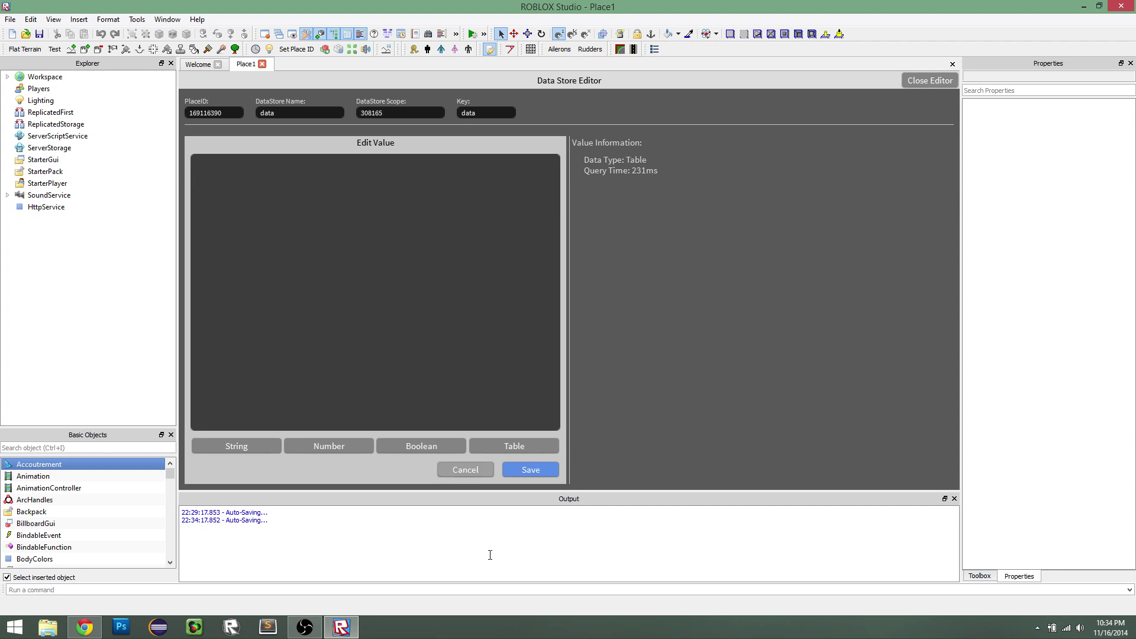
left_click(466, 469)
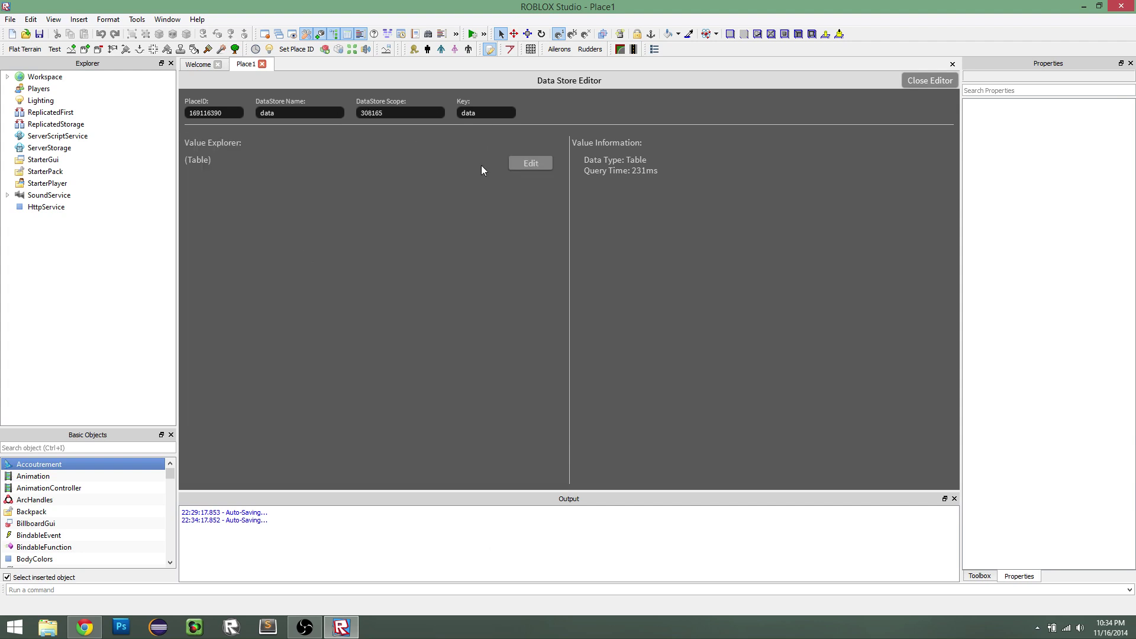
left_click(514, 163)
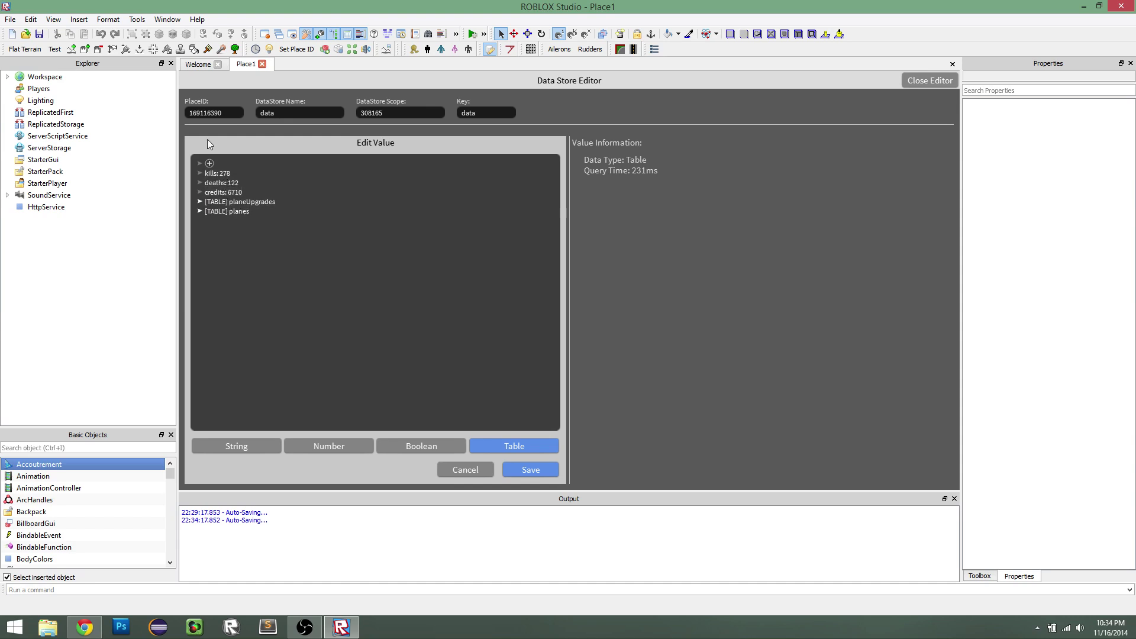
left_click(200, 211)
left_click(200, 202)
left_click(209, 220)
left_click(219, 391)
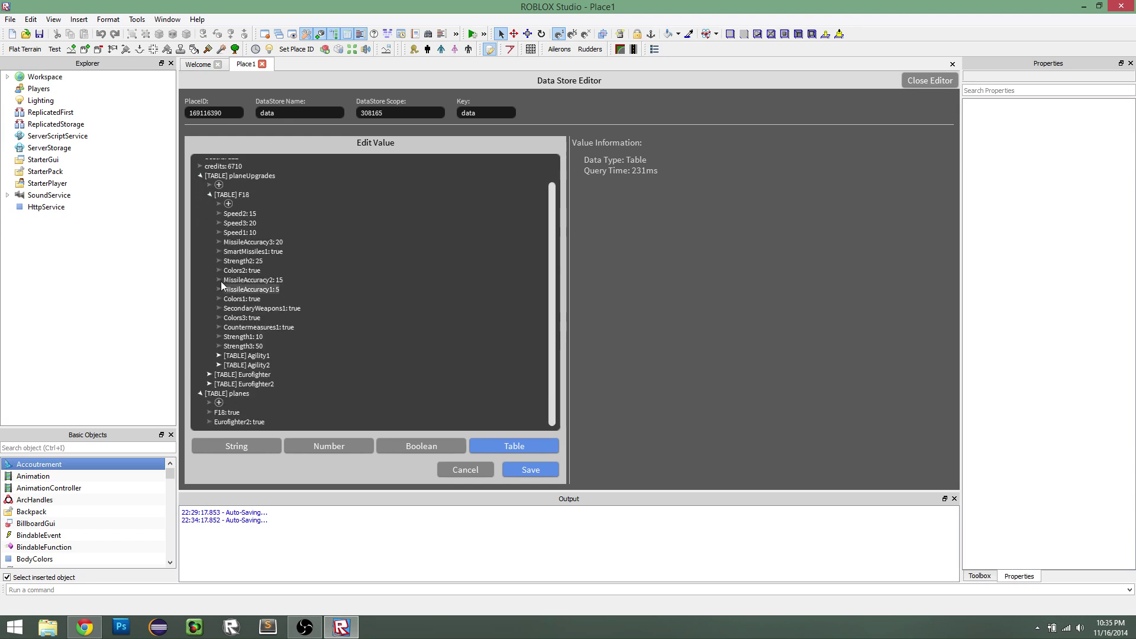
left_click(216, 356)
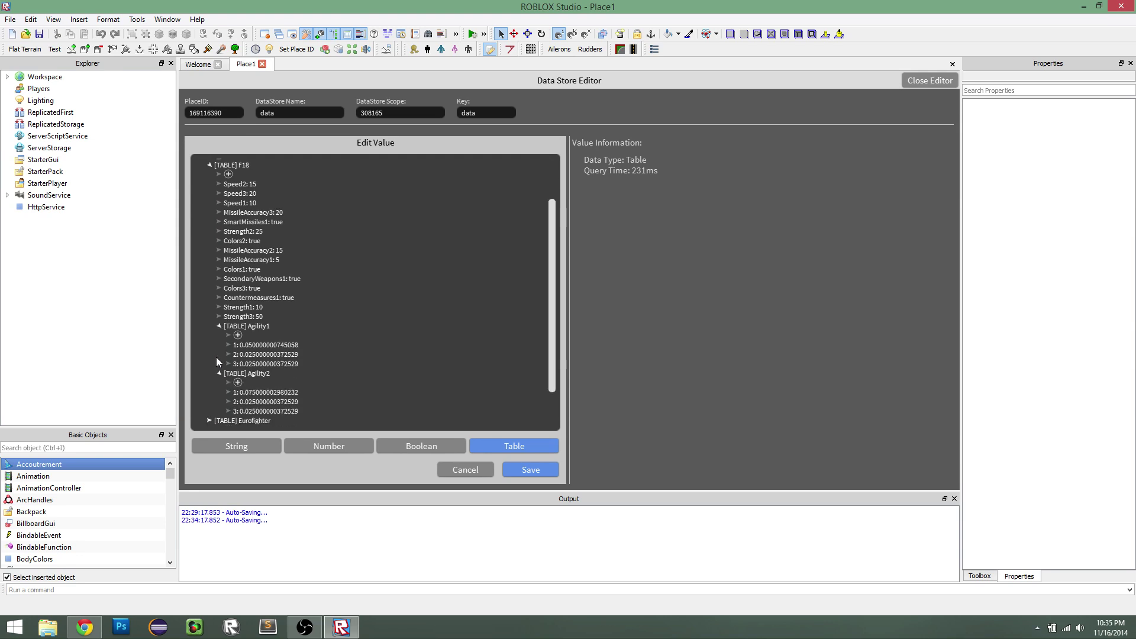
left_click(208, 402)
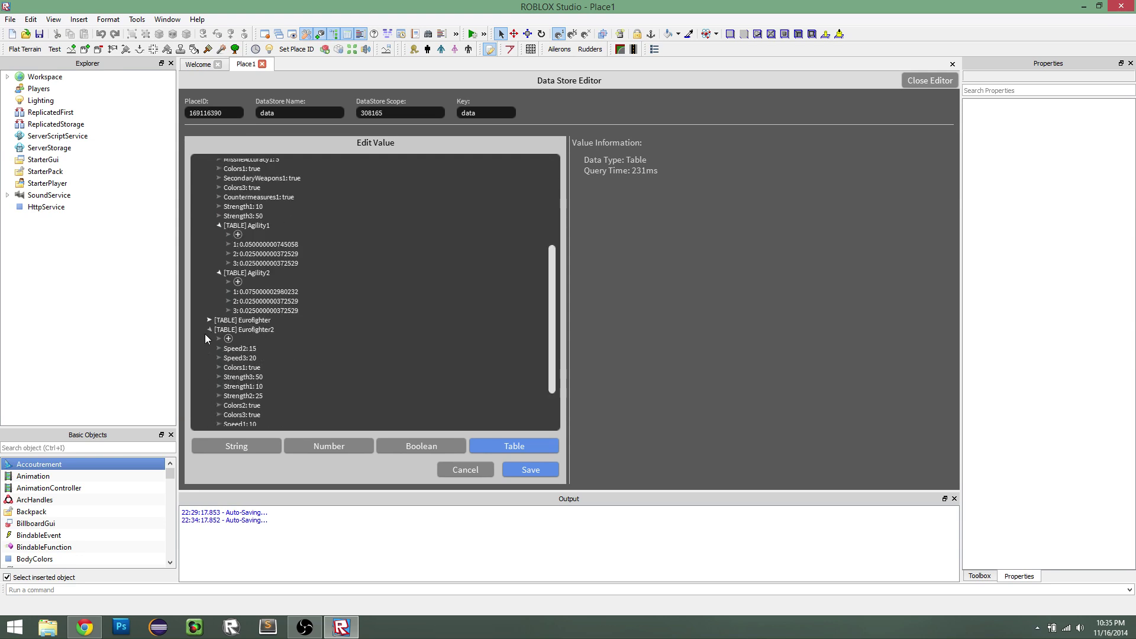
left_click(208, 320)
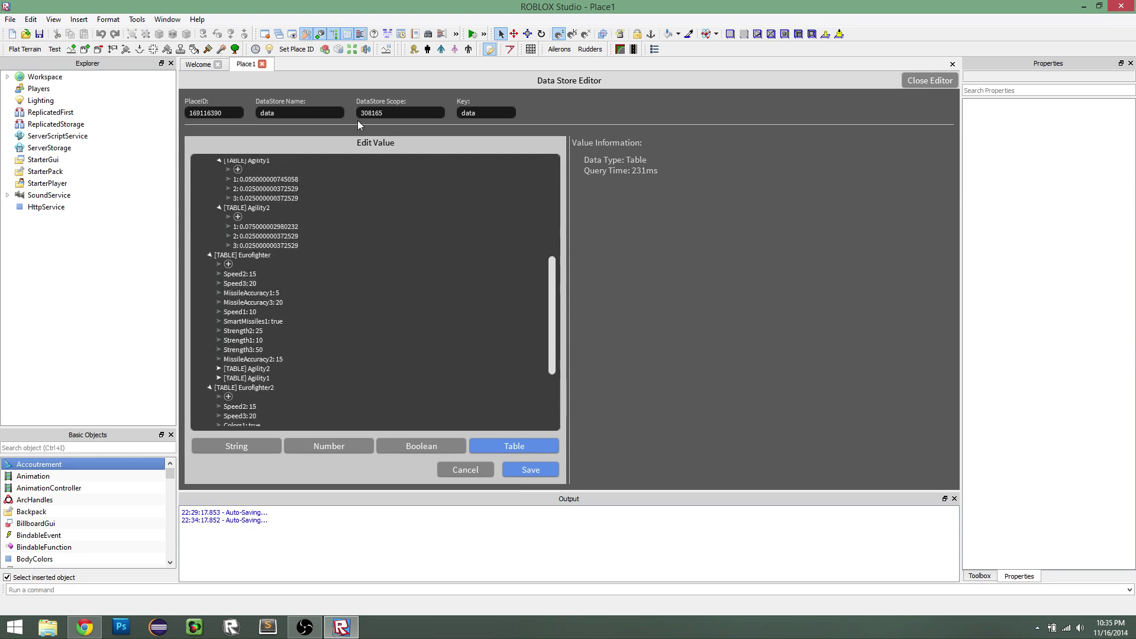
scroll(350, 211, "down", 5)
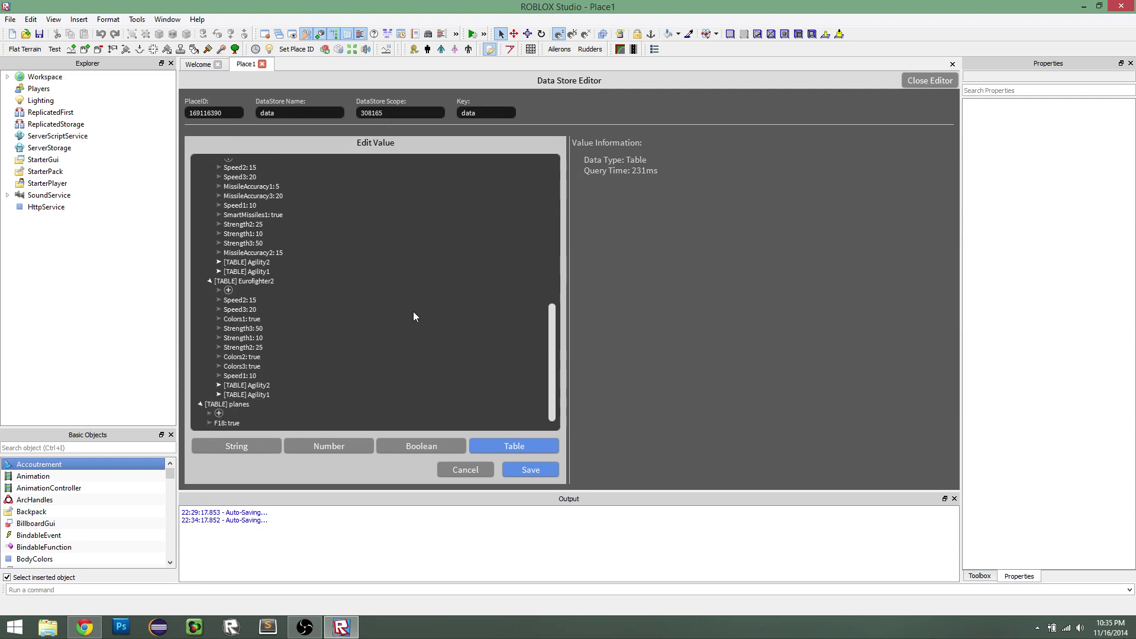
left_click(233, 399)
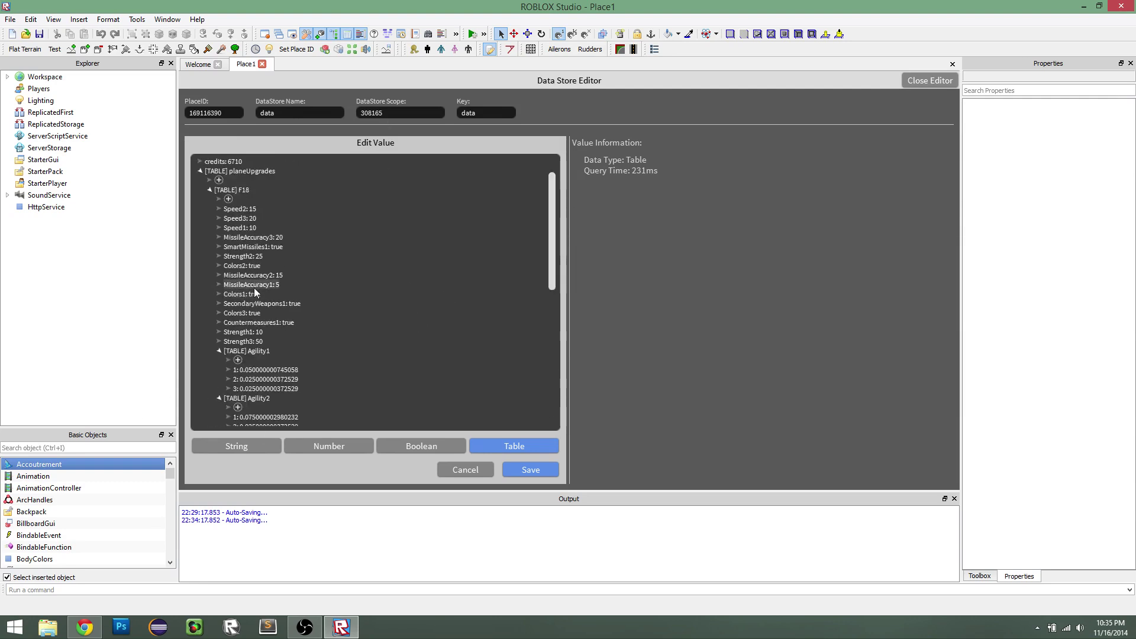
scroll(245, 223, "up", 1)
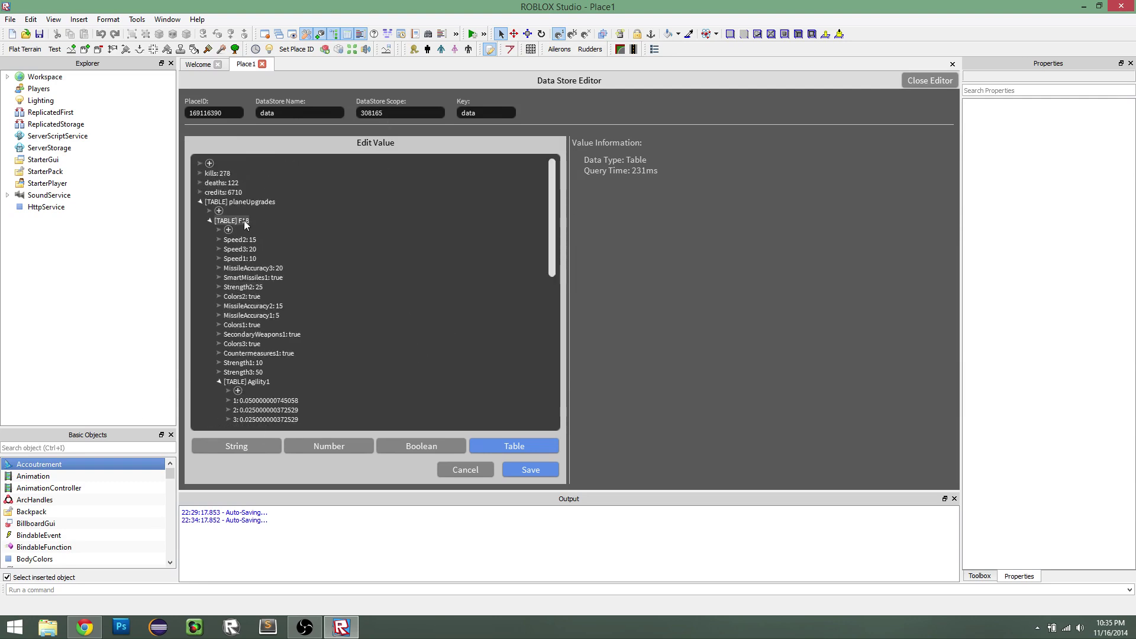
left_click(210, 220)
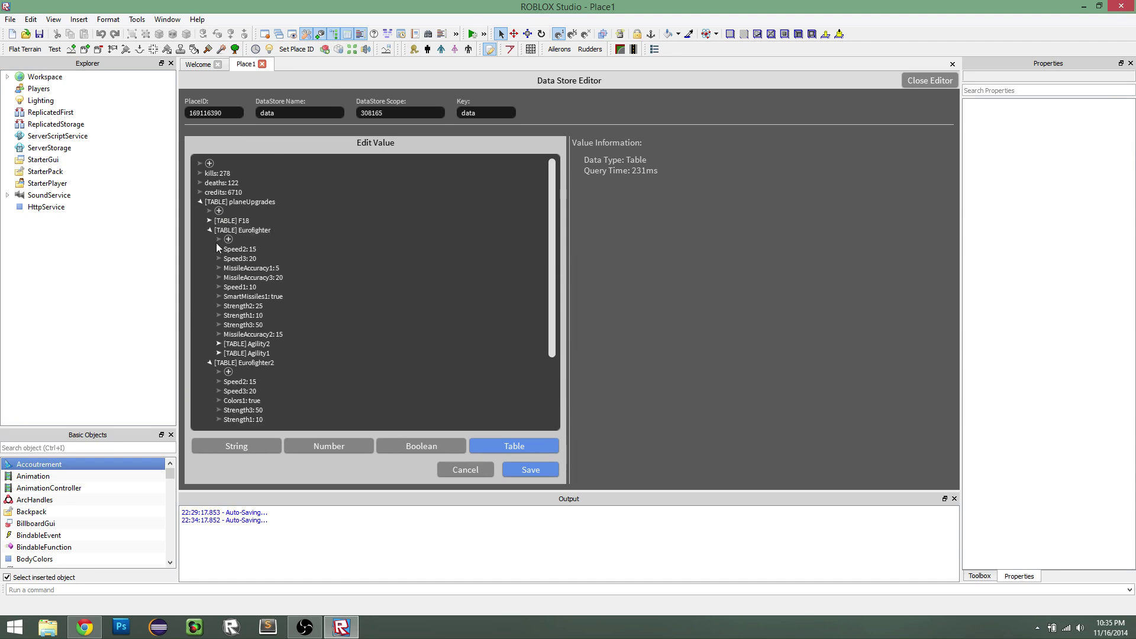
left_click(207, 229)
left_click(206, 239)
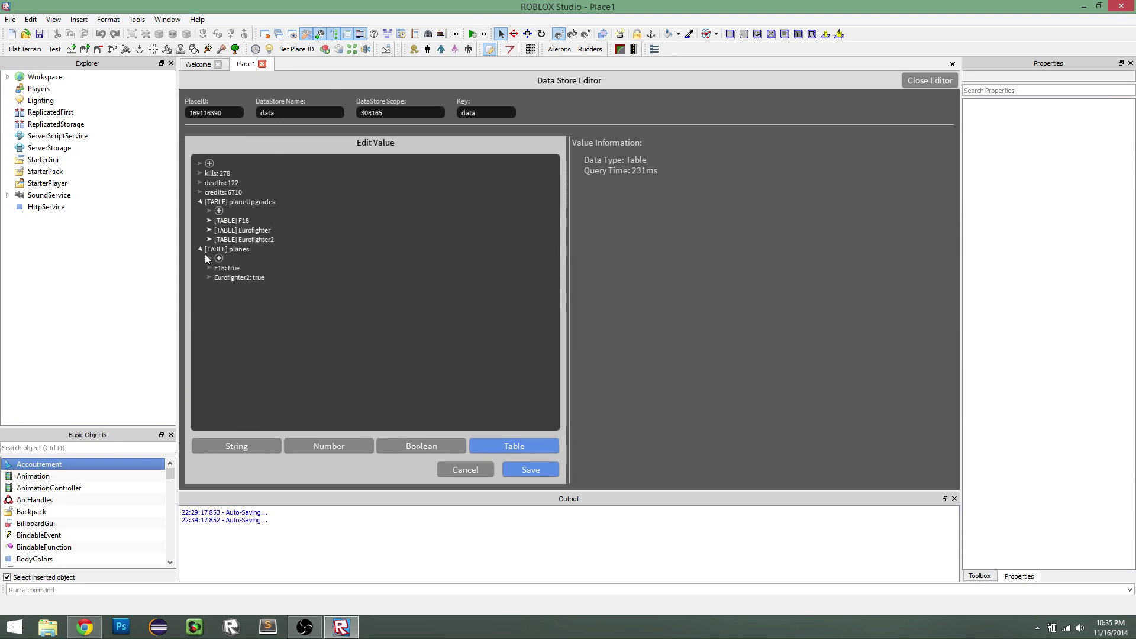
left_click(201, 249)
left_click(199, 201)
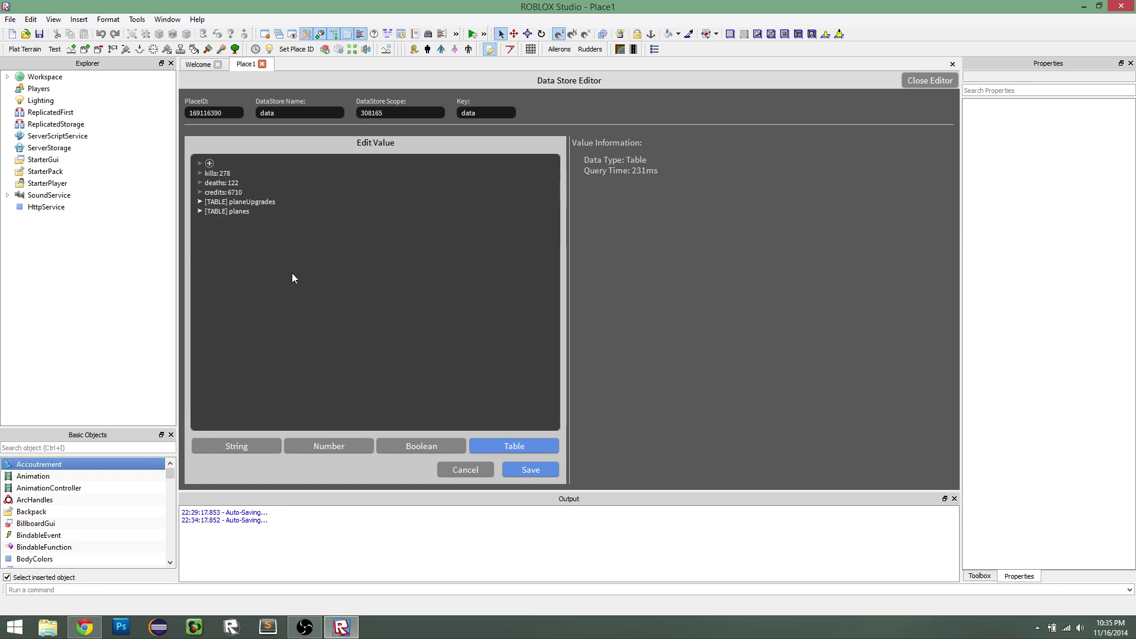